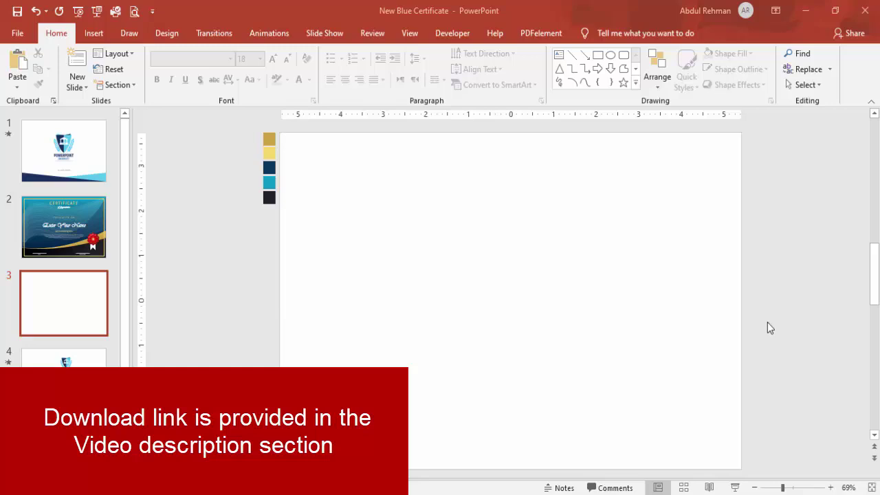
Set the slide size to A4 Paper (210x297 mm), landscape, 10.833 × 7.5 in.
left_click(172, 33)
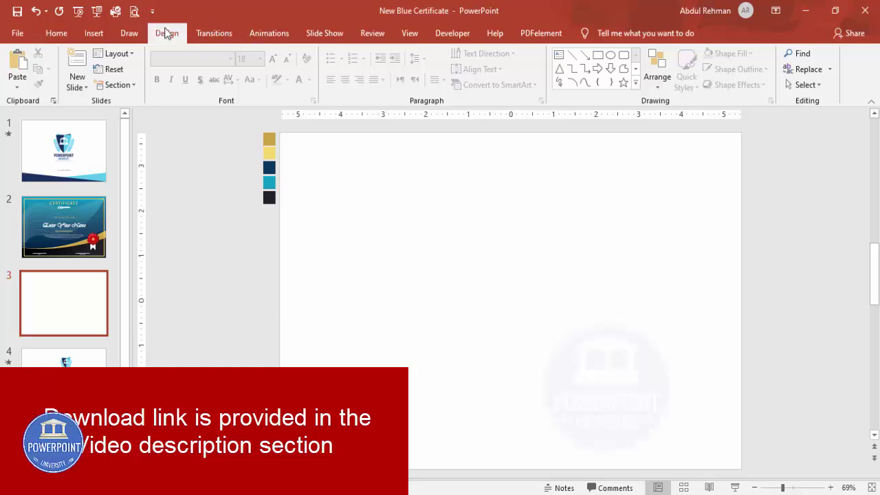
left_click(790, 93)
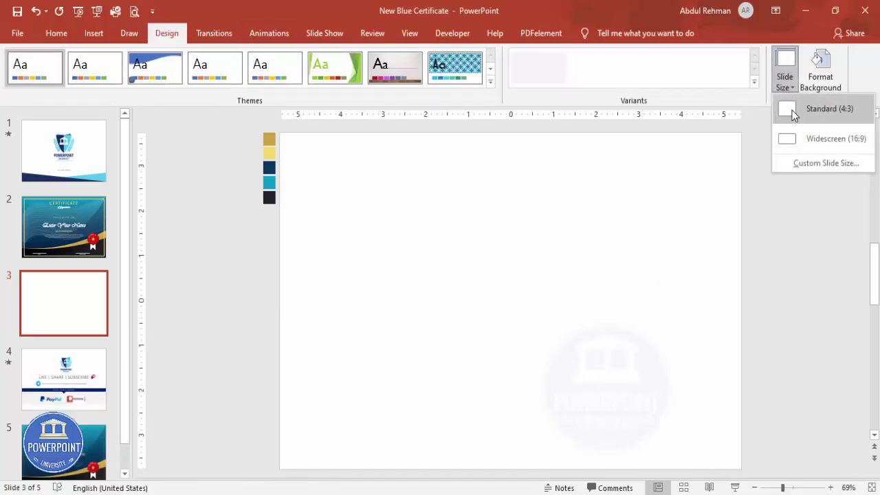
left_click(818, 164)
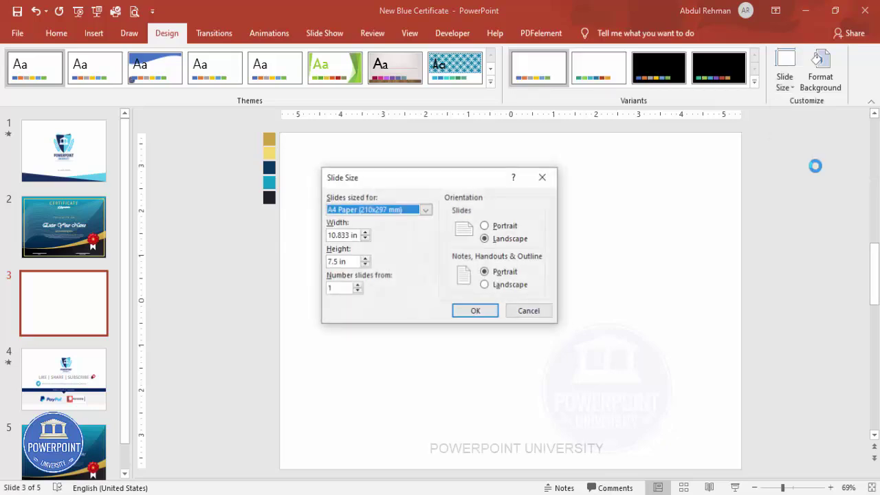
left_click(424, 210)
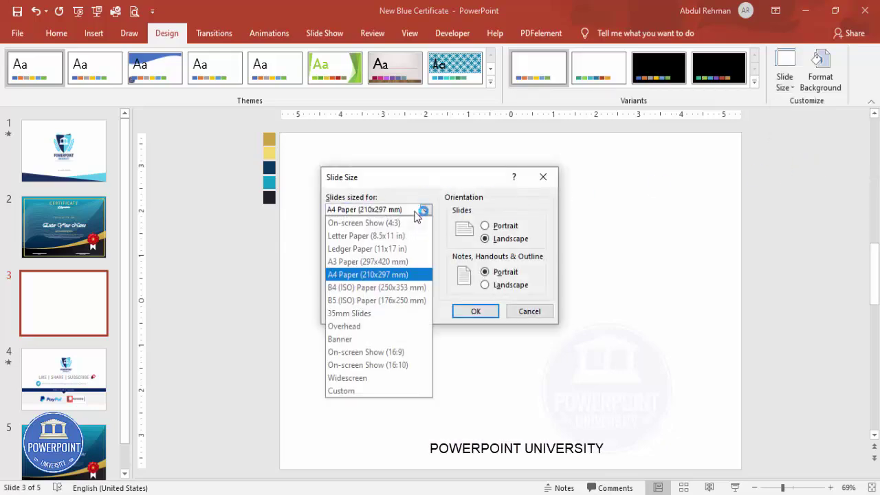
left_click(377, 275)
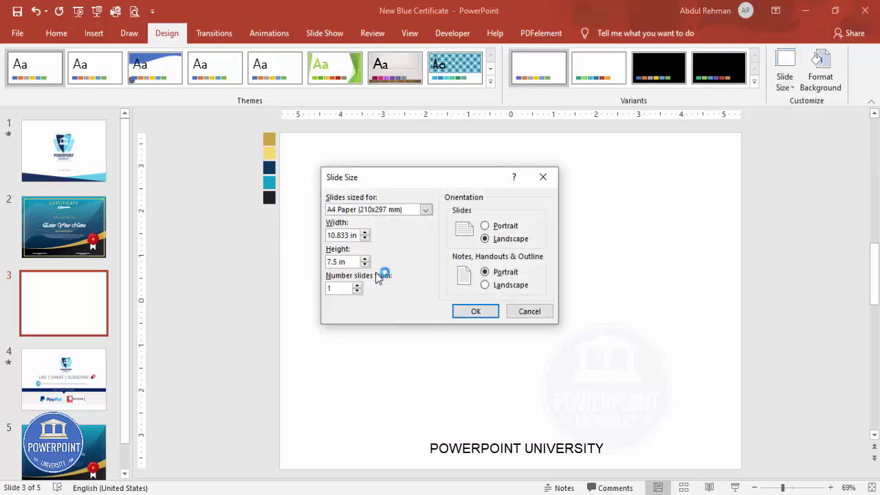
left_click(476, 311)
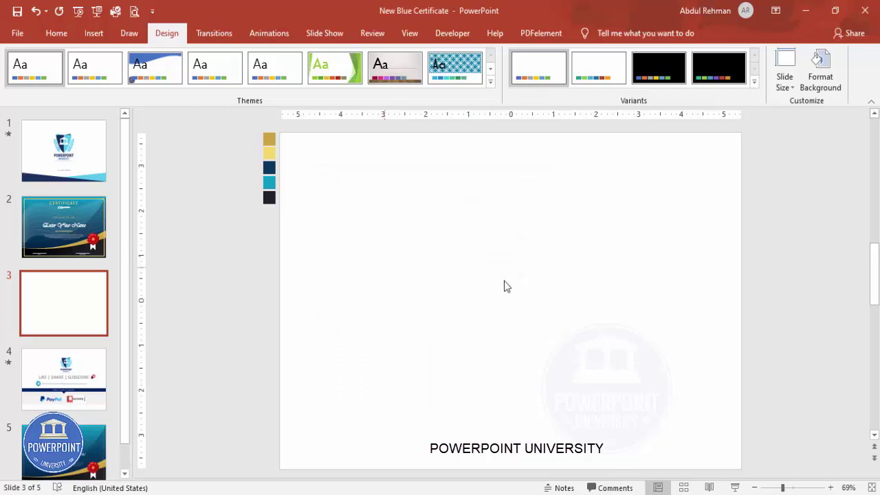
left_click(98, 34)
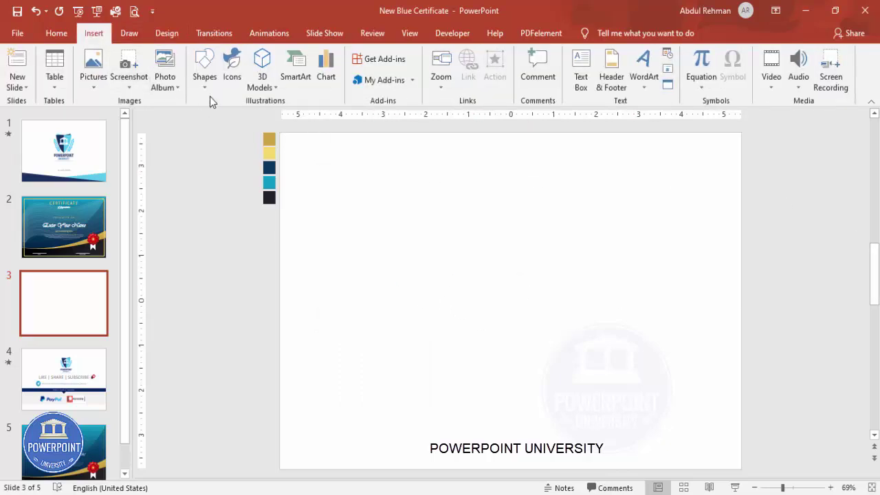
Draw a 10.83 × 7.5 in blue rectangle over the whole slide with no outline.
left_click(205, 74)
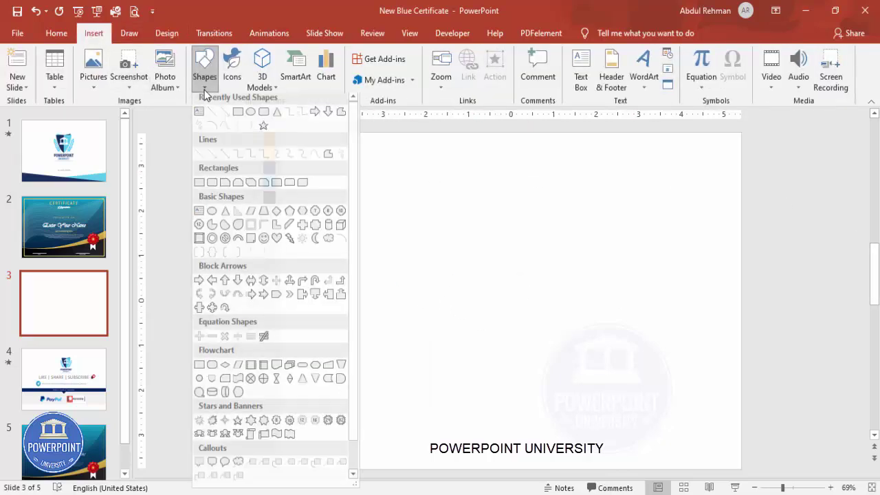
left_click(201, 186)
mouse_move(280, 133)
left_mouse_down()
mouse_move(654, 390)
mouse_move(741, 469)
left_mouse_up()
left_click(352, 72)
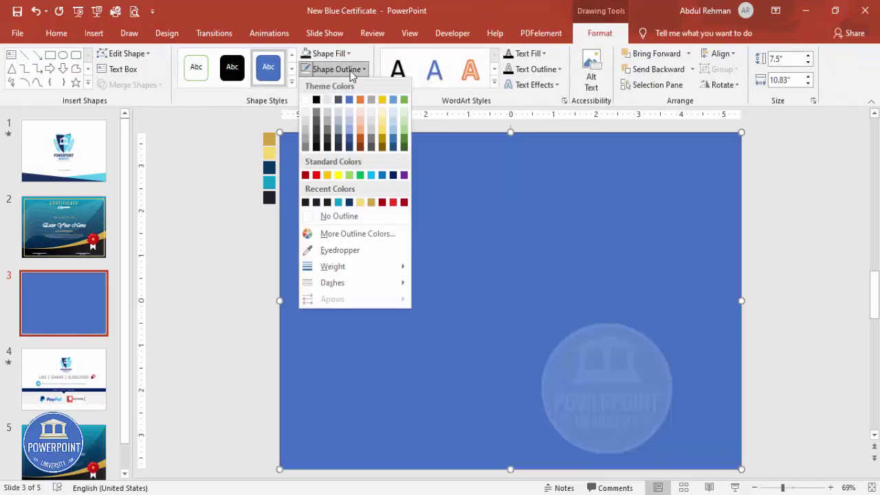
left_click(358, 217)
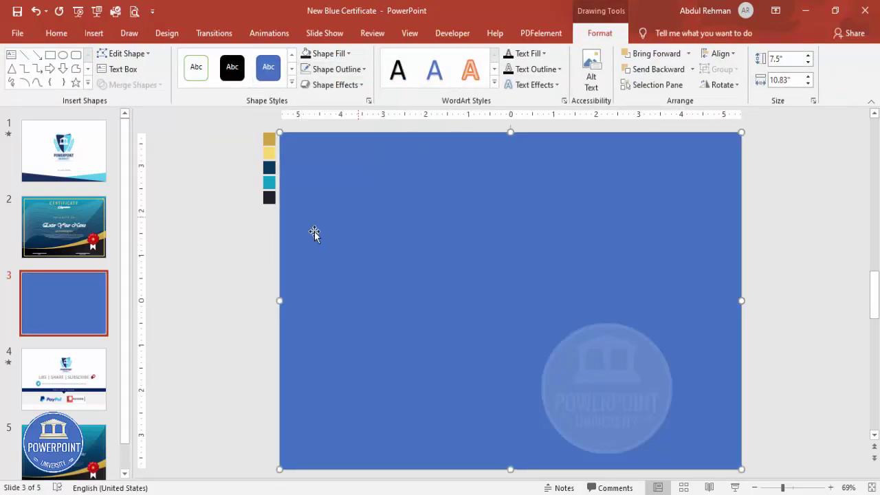
left_click(235, 260)
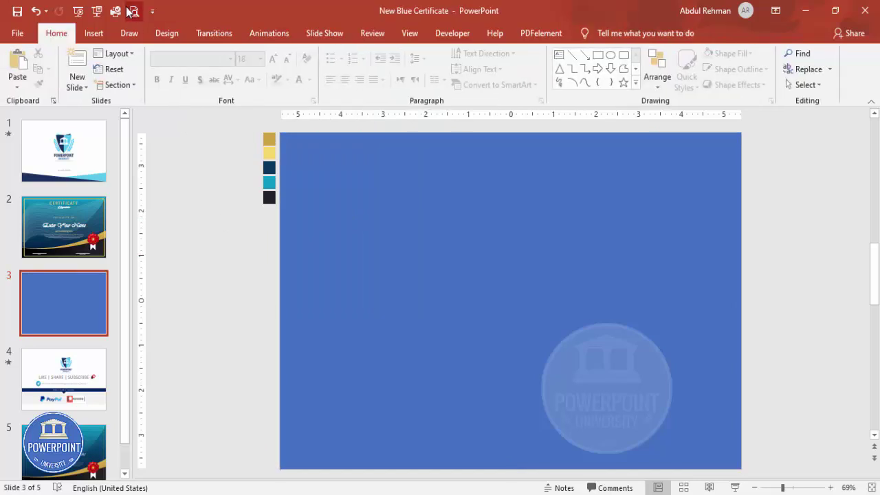
Draw a 1.08 in tall rectangle strip along the slide bottom with no outline.
left_click(94, 33)
left_click(202, 89)
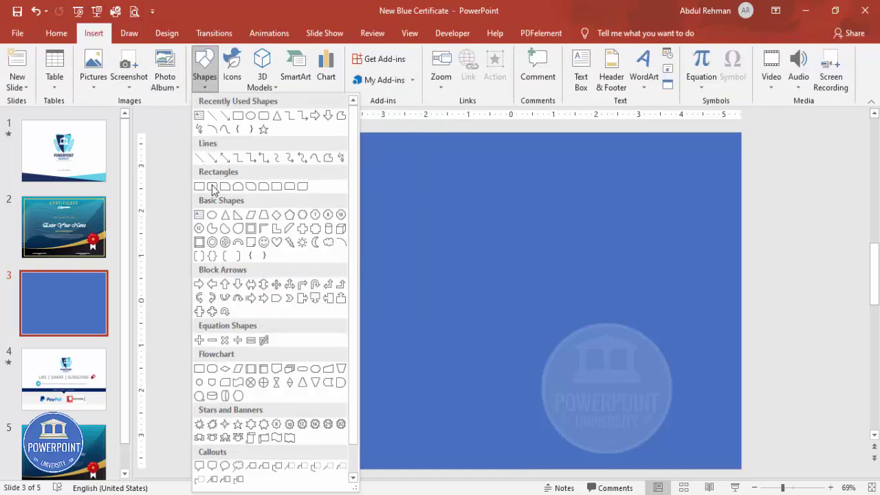
left_click(199, 187)
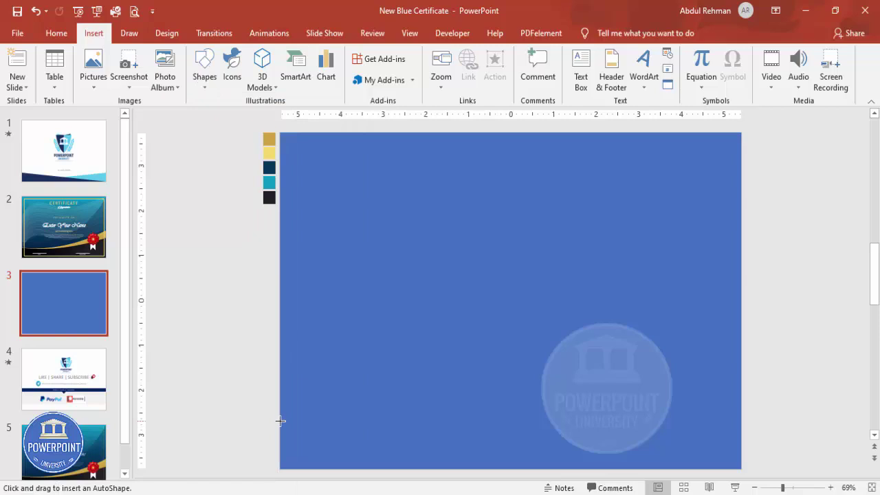
left_click_drag(742, 457, 742, 468)
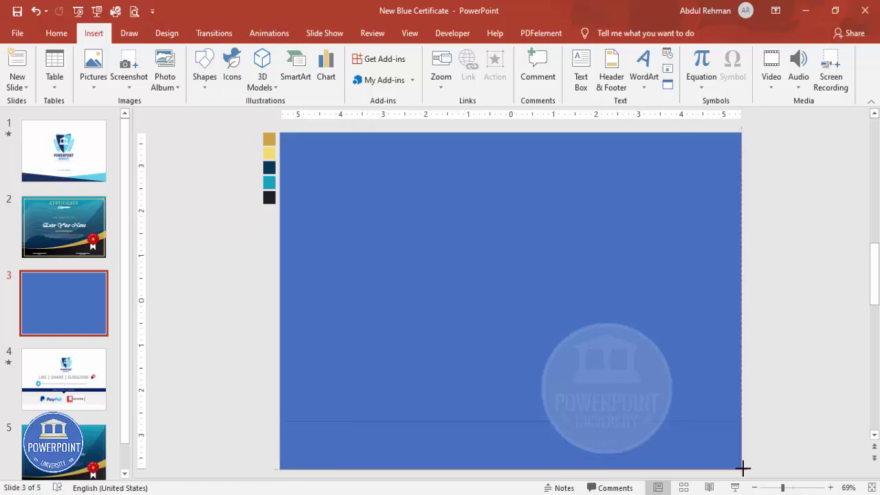
left_click(352, 73)
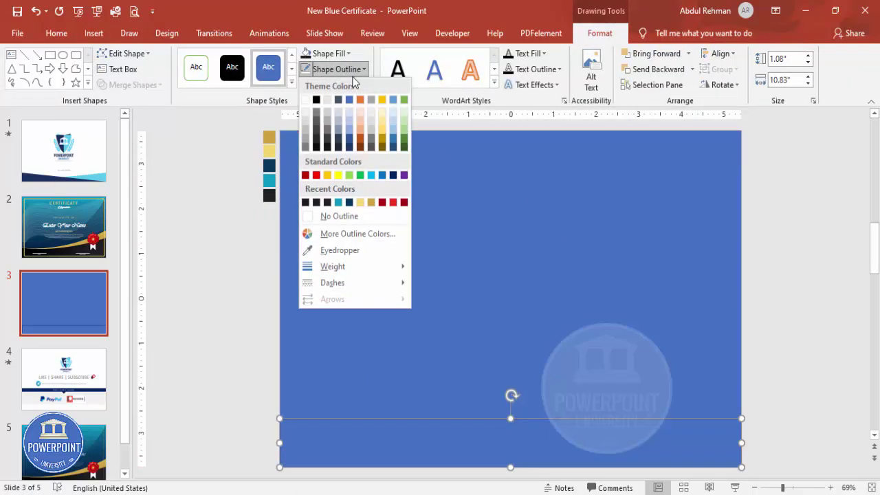
left_click(344, 215)
Fill the bottom strip with the dark swatch colour using the eyedropper.
left_click(323, 53)
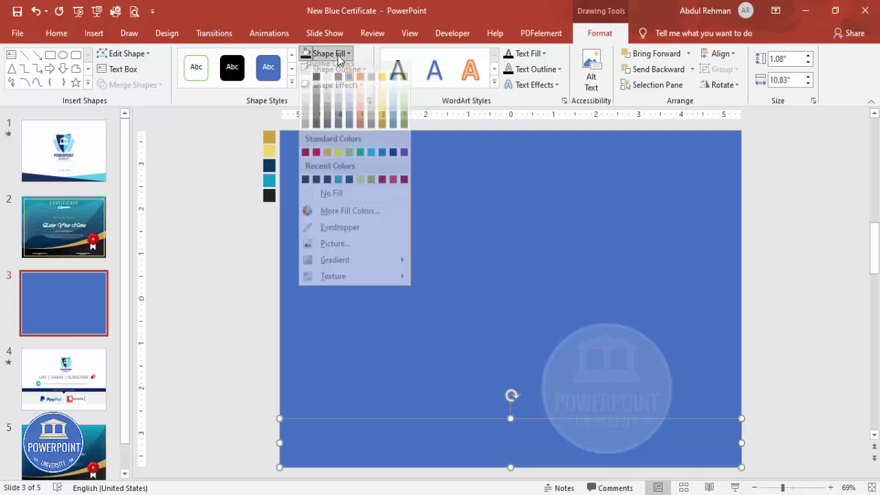
left_click(337, 235)
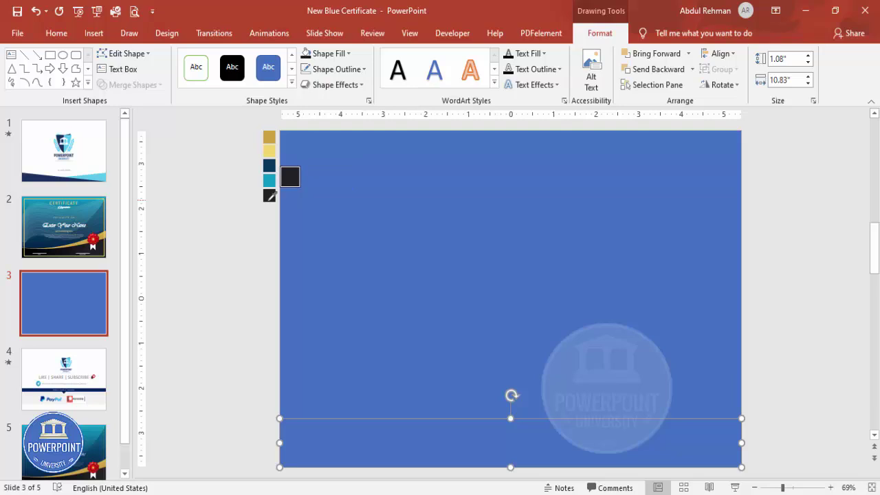
left_click(270, 197)
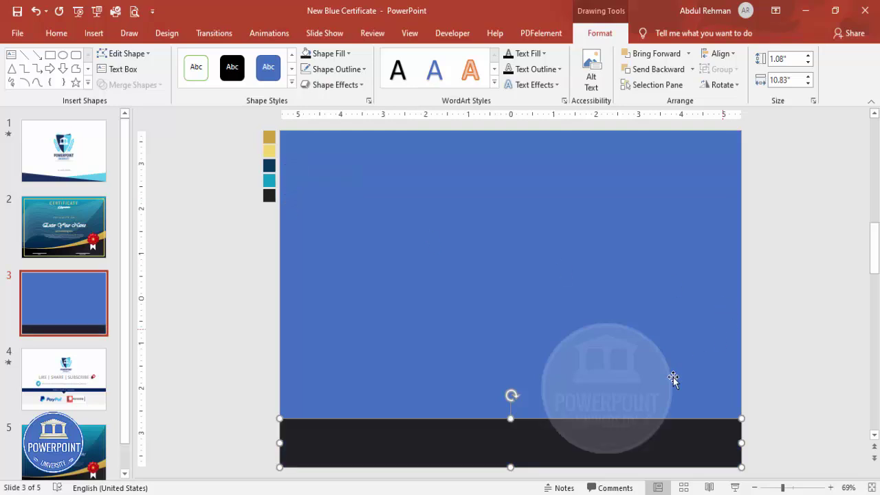
Edit the dark strip's points so its top edge curves up to 2.33 in at the right.
right_click(621, 441)
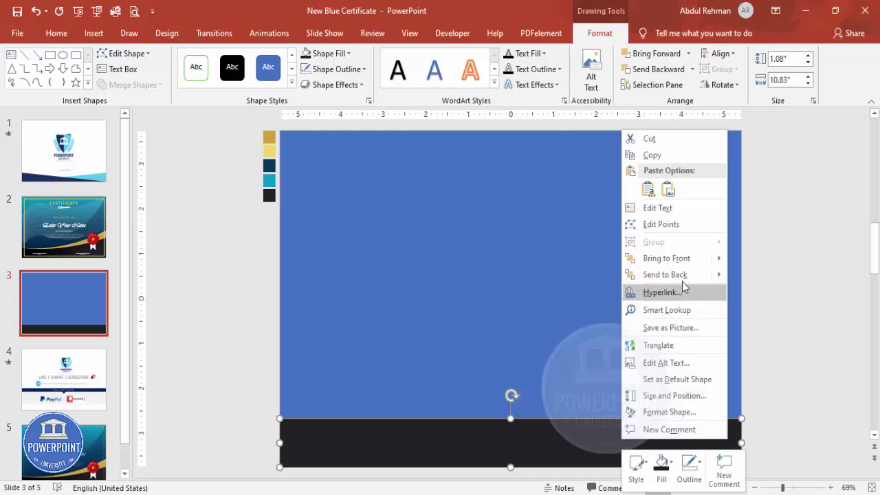
left_click(677, 229)
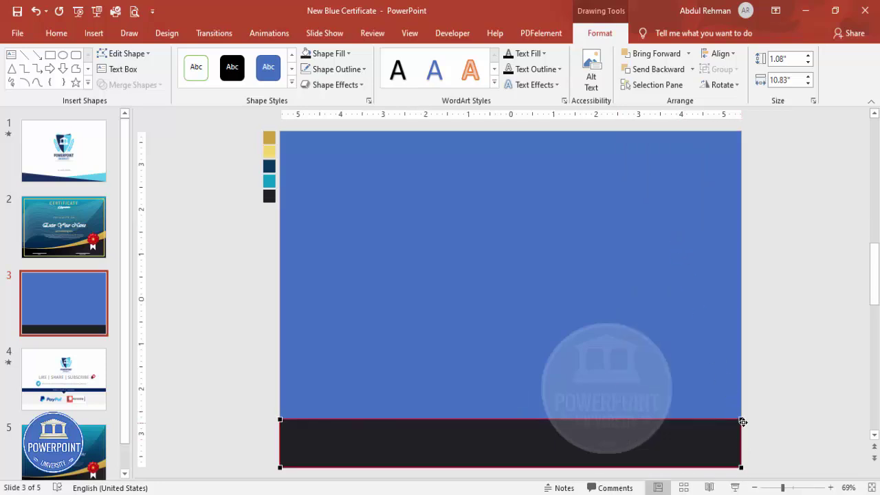
left_click_drag(742, 421, 741, 374)
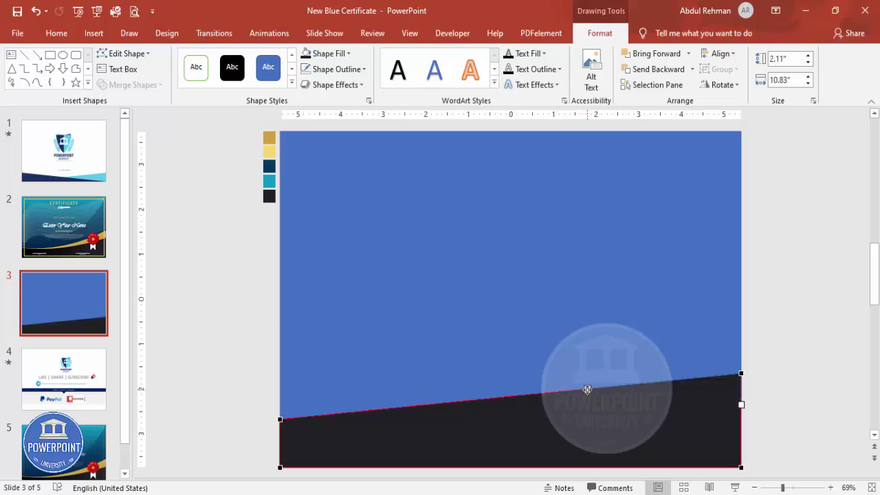
left_click_drag(587, 389, 589, 420)
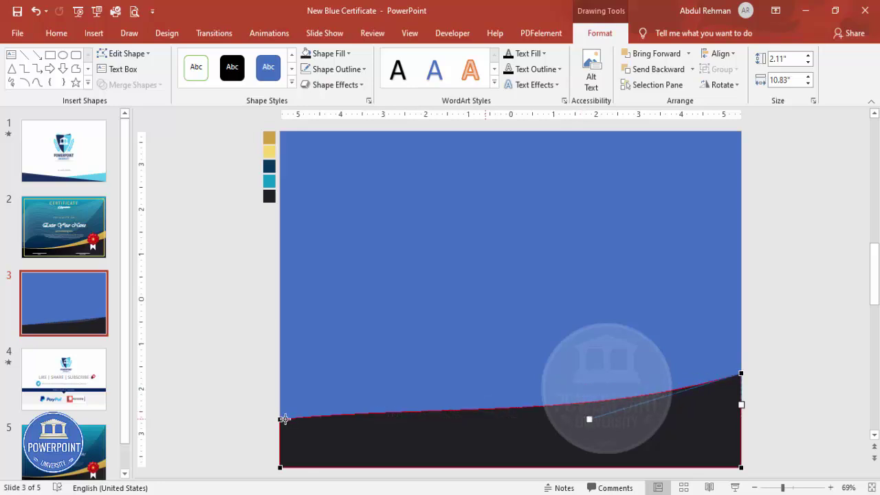
left_click(281, 419)
left_click_drag(436, 404, 432, 434)
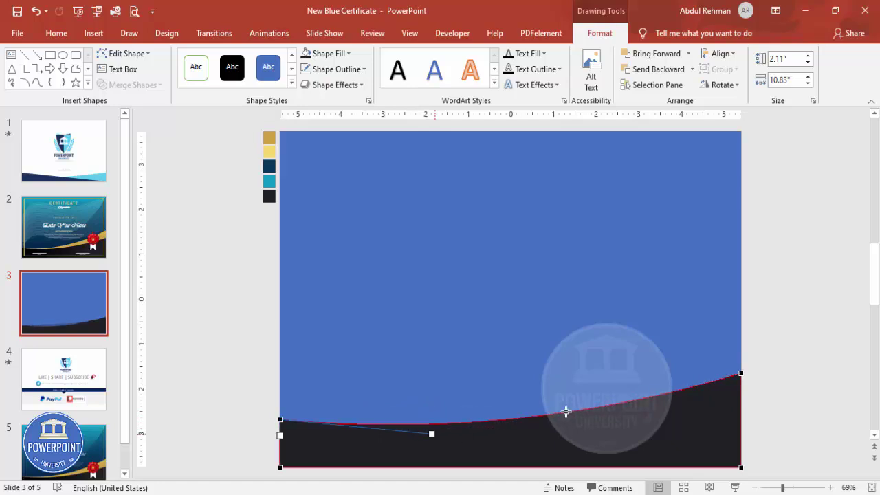
left_click_drag(741, 372, 741, 362)
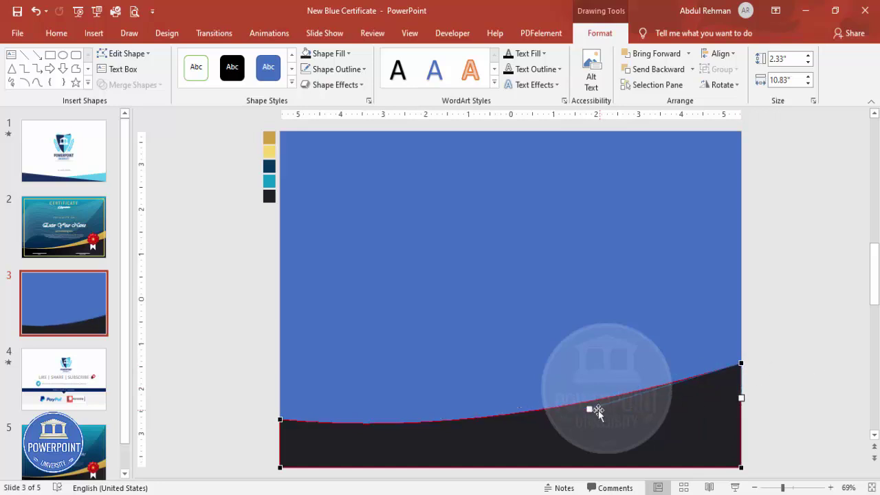
left_click_drag(589, 410, 592, 415)
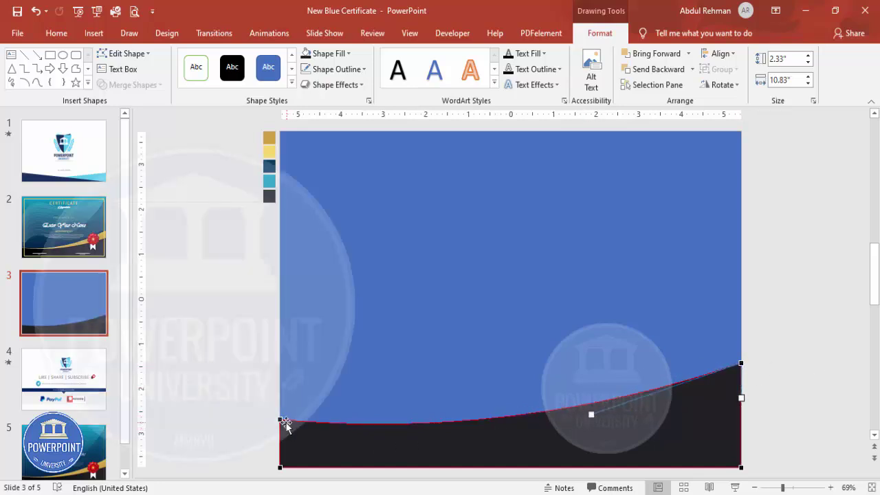
left_click(281, 420)
left_click_drag(428, 436, 430, 436)
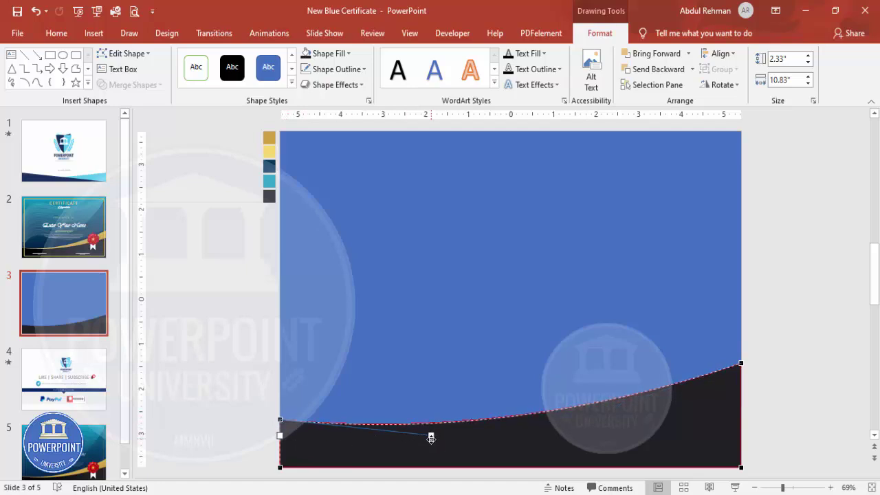
left_click(757, 399)
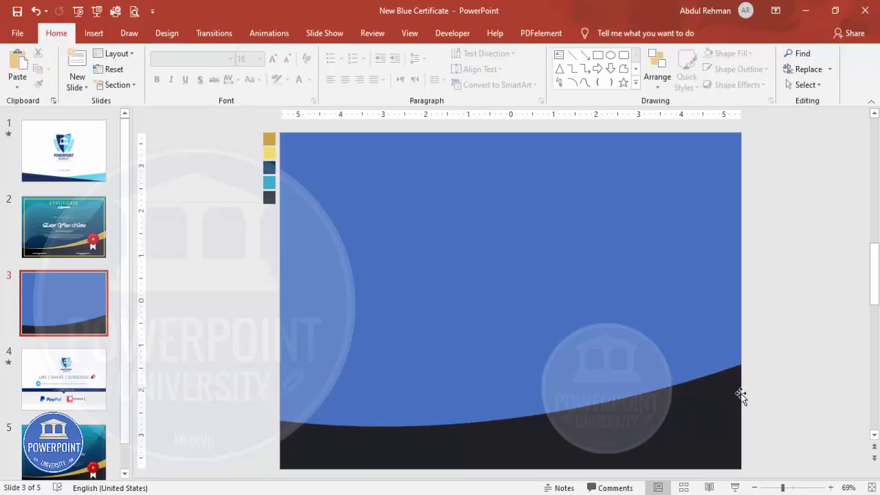
Duplicate the dark wave higher up the slide.
left_click(653, 415)
left_click_drag(652, 415, 750, 257)
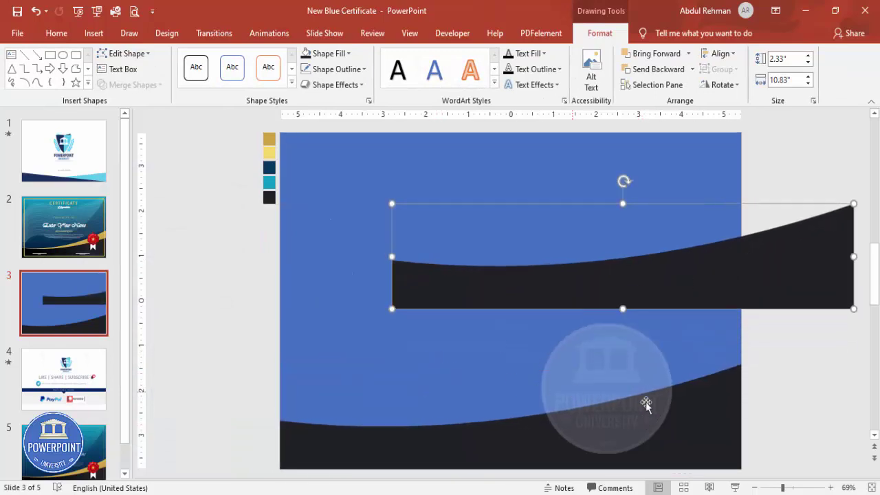
left_click(755, 383)
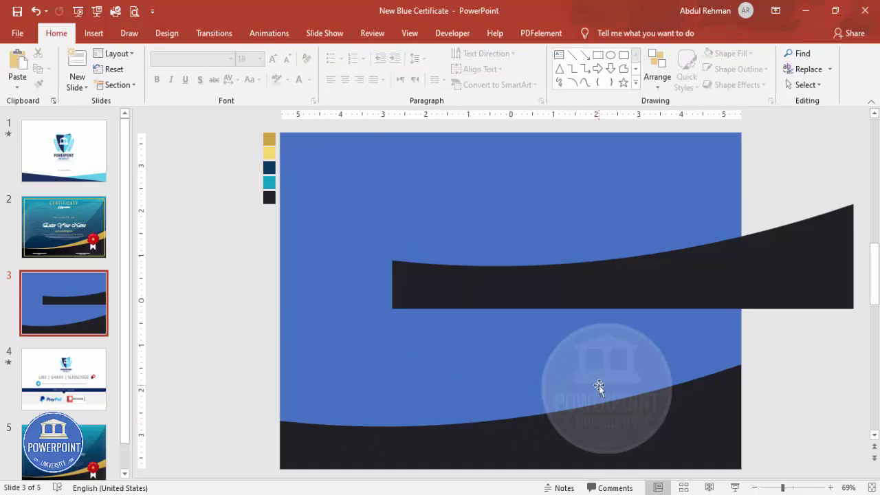
Try subtracting the dark wave from the blue rectangle with Merge Shapes, then undo it.
left_click(528, 379)
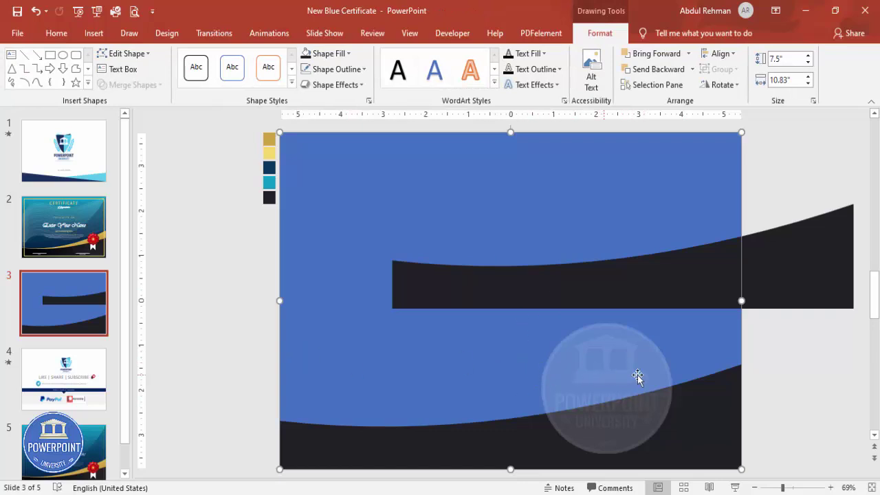
left_click(661, 411, "shift")
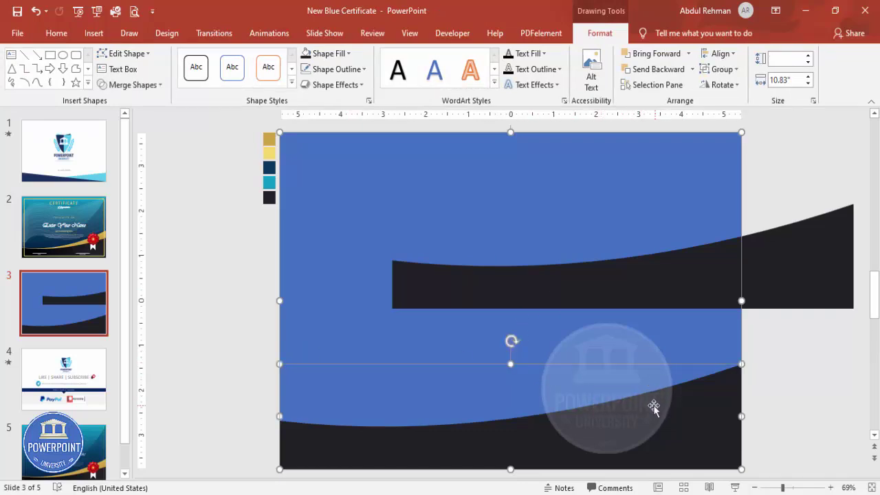
left_click(139, 85)
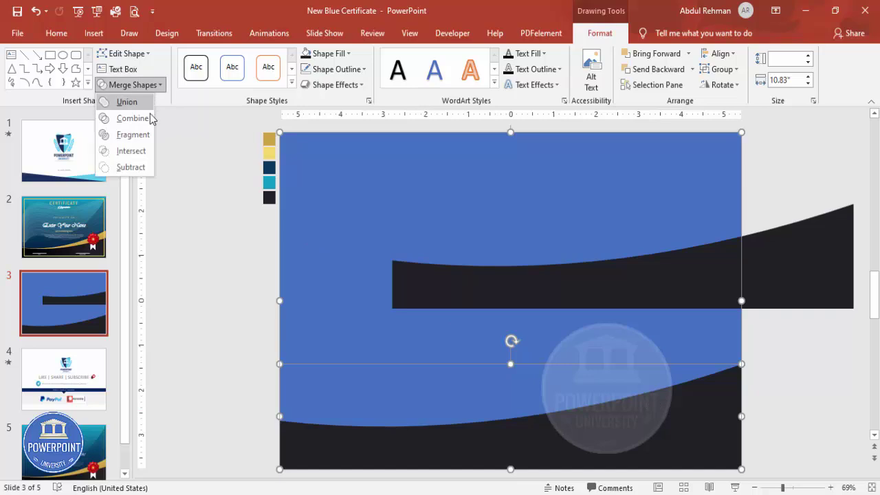
left_click(145, 165)
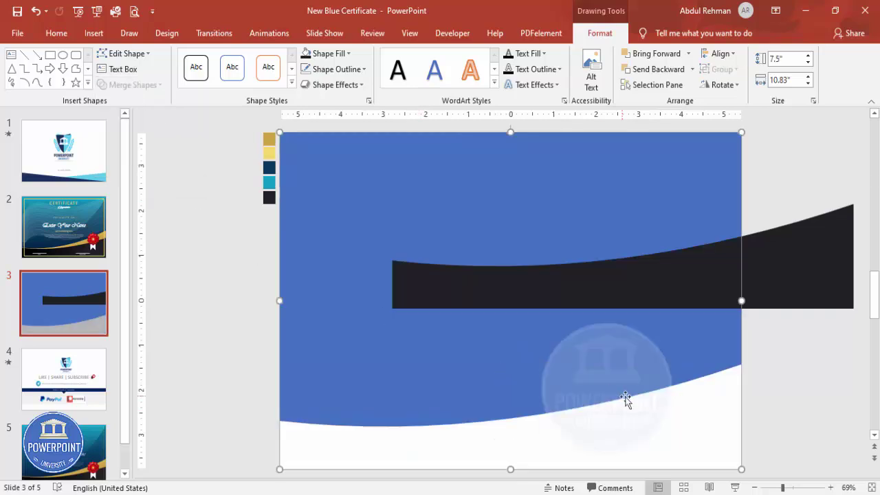
left_click_drag(638, 357, 682, 324)
key("ctrl+z")
Move the dark wave back into place and place a copy higher above it.
left_click_drag(784, 275, 672, 429)
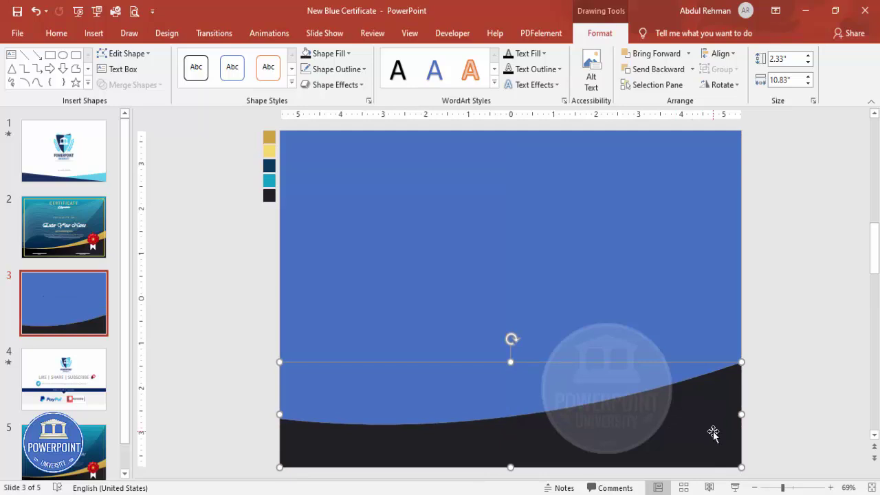
left_click_drag(709, 431, 703, 356)
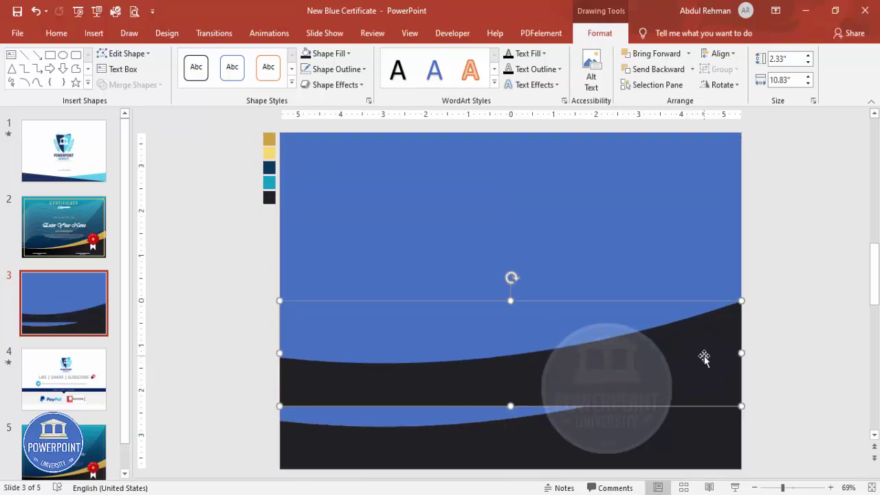
right_click(704, 358)
Give the copied wave a gradient fill with only two stops.
left_click(767, 330)
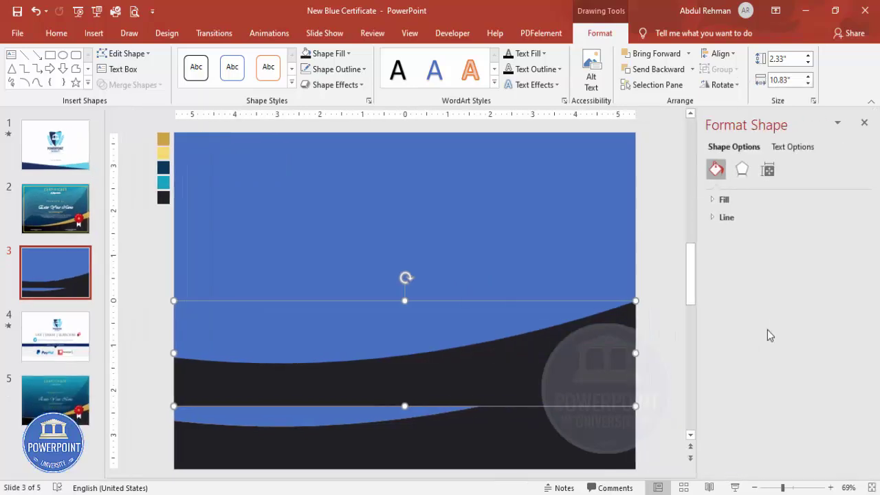
left_click(716, 199)
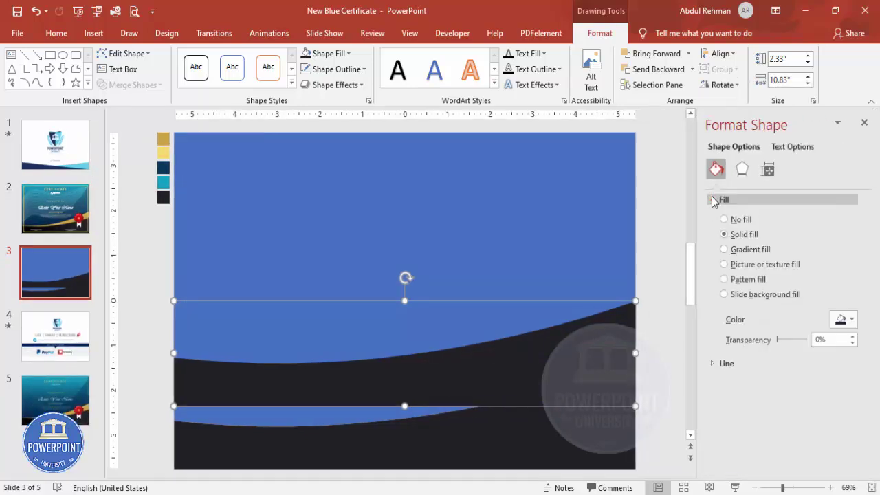
left_click(751, 250)
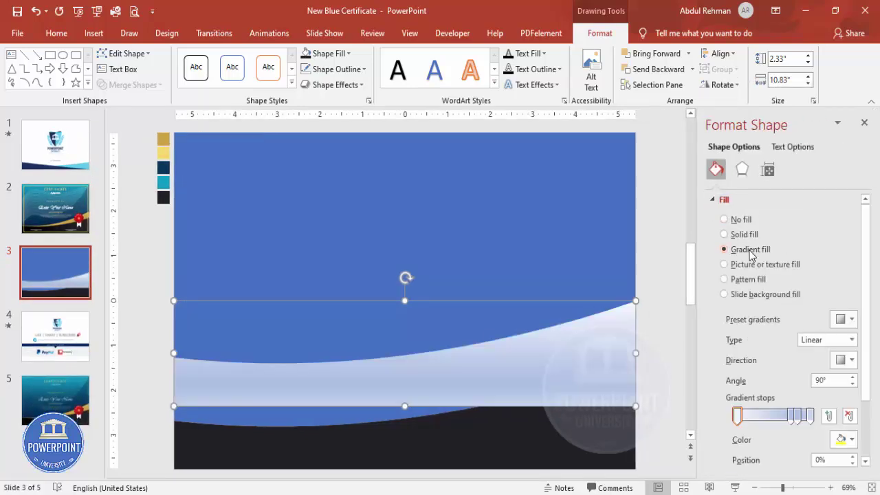
left_click(798, 415)
left_click(850, 417)
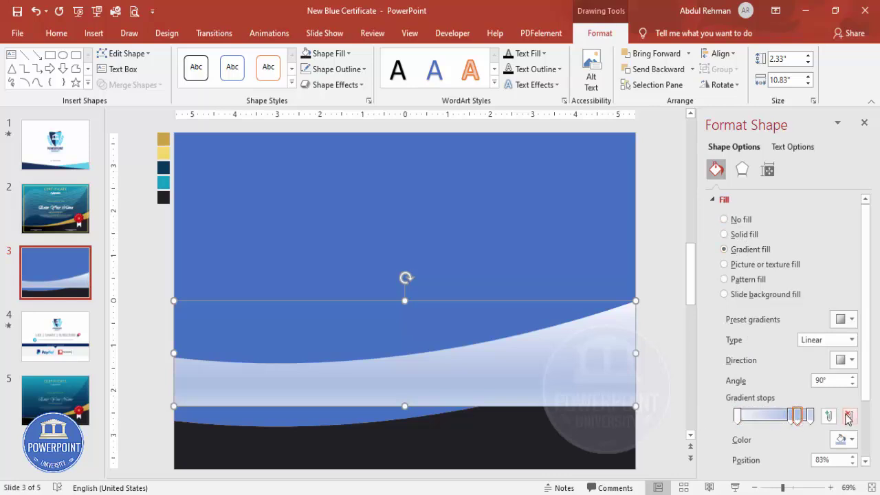
left_click(850, 417)
Set the gradient stops to light yellow at the start and gold at the end.
left_click(811, 415)
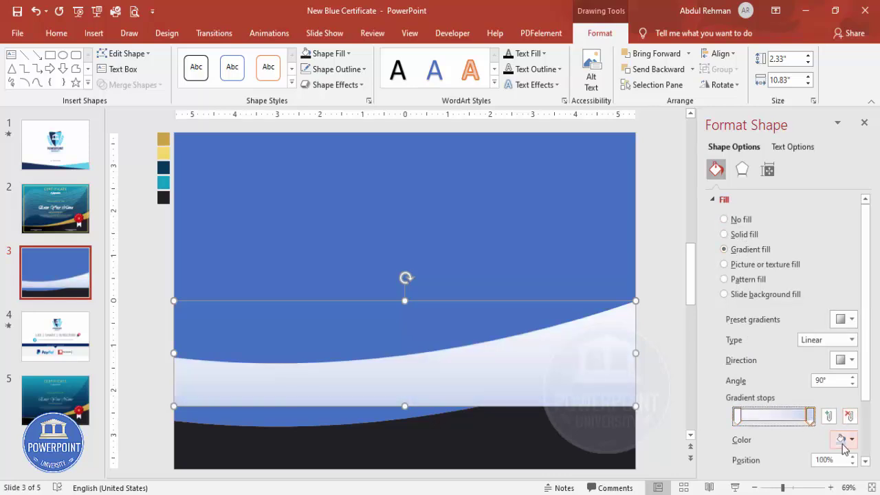
left_click(847, 439)
left_click(801, 423)
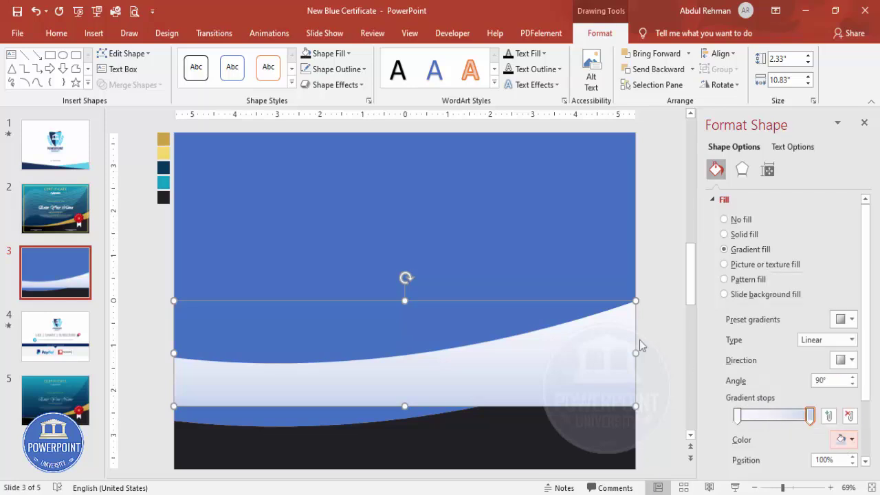
left_click(165, 138)
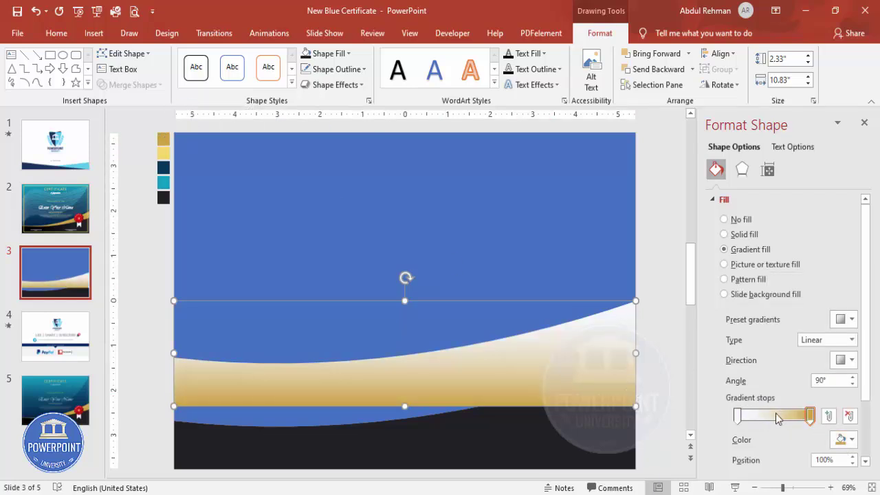
left_click(738, 416)
left_click(844, 439)
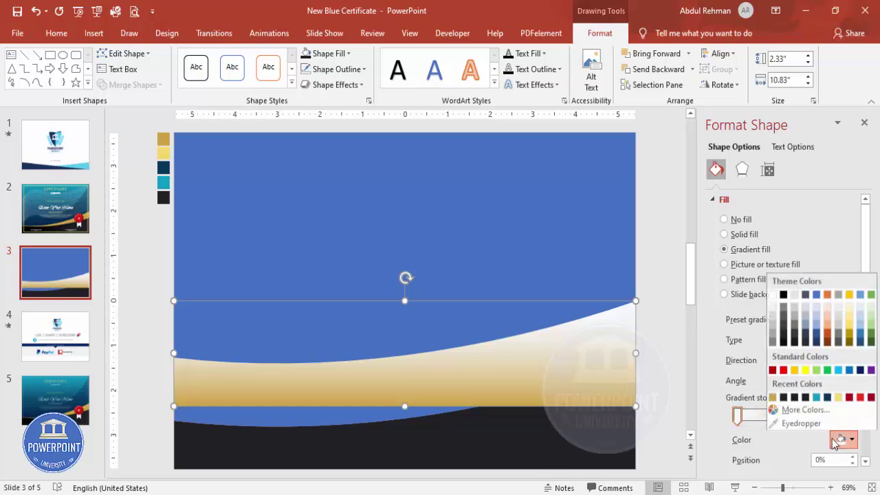
left_click(786, 418)
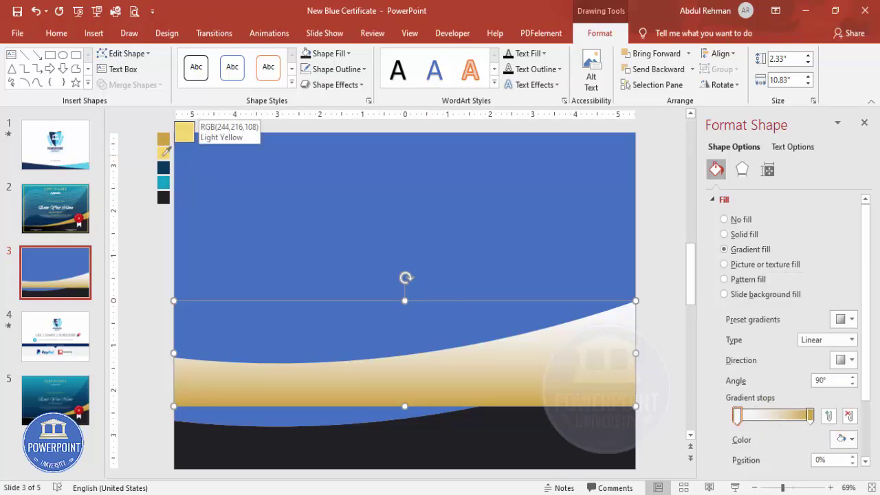
left_click(164, 153)
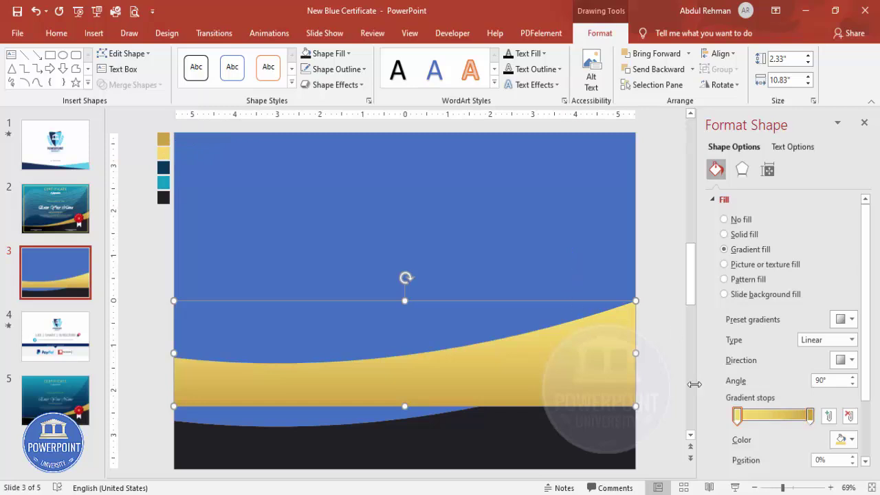
Set the gradient angle to 0°, move the wave lower, and send it behind the dark wave.
left_click(844, 360)
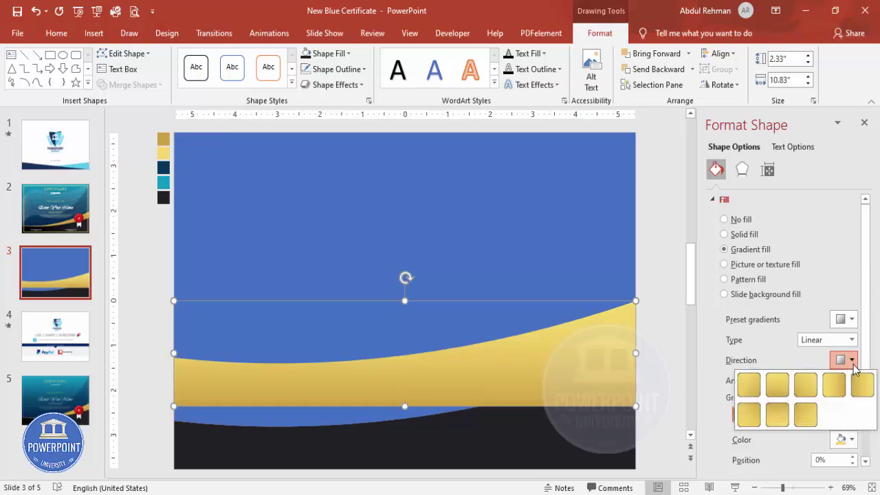
left_click(839, 386)
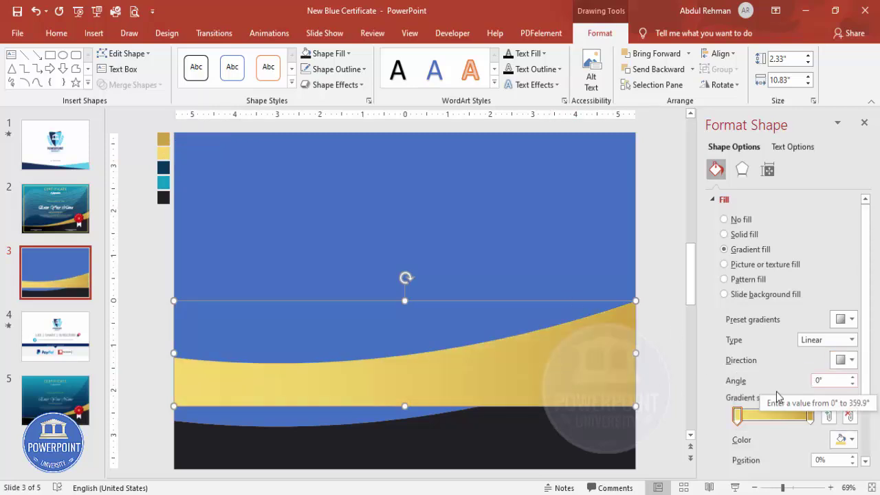
left_click_drag(453, 392, 452, 434)
left_click(661, 75)
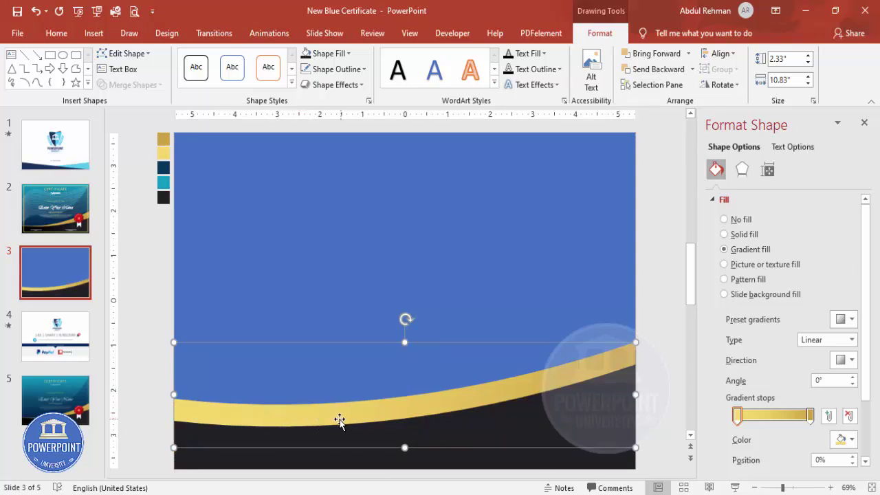
Edit the gold wave's points so it tapers from thin at left to 2.52 in tall at right.
right_click(185, 411)
left_click(232, 234)
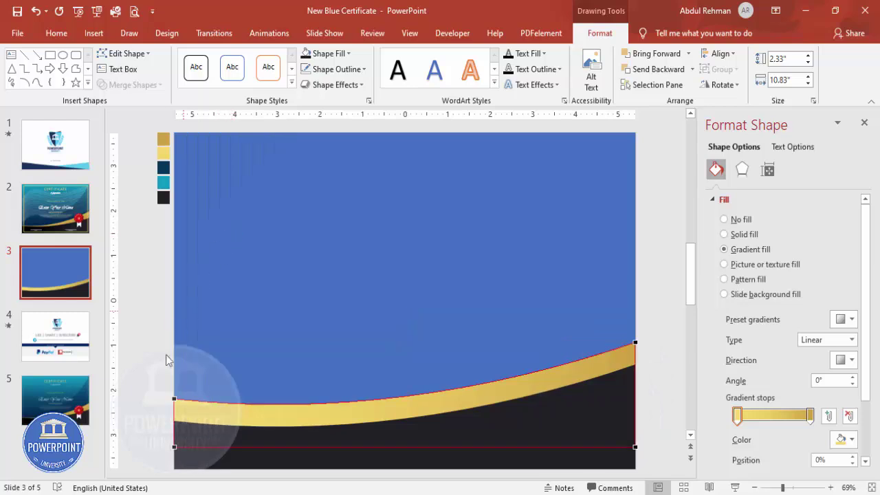
left_click_drag(175, 399, 174, 422)
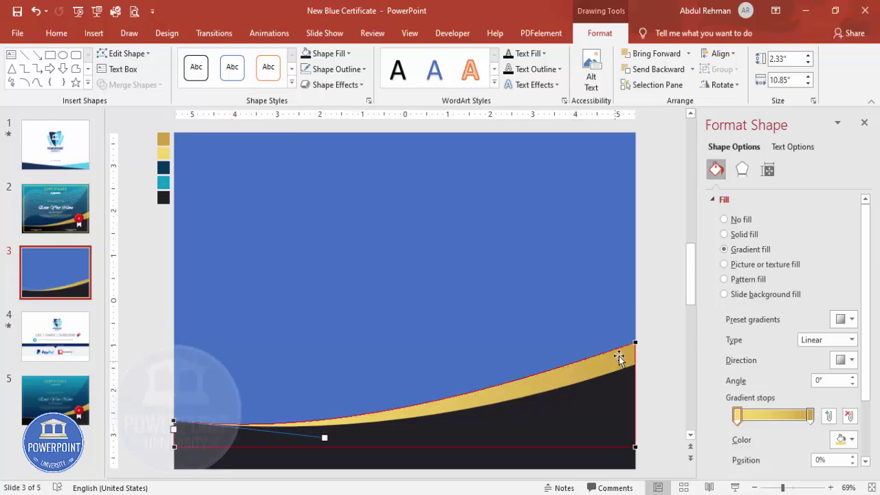
left_click_drag(636, 342, 634, 335)
left_click_drag(484, 388, 484, 393)
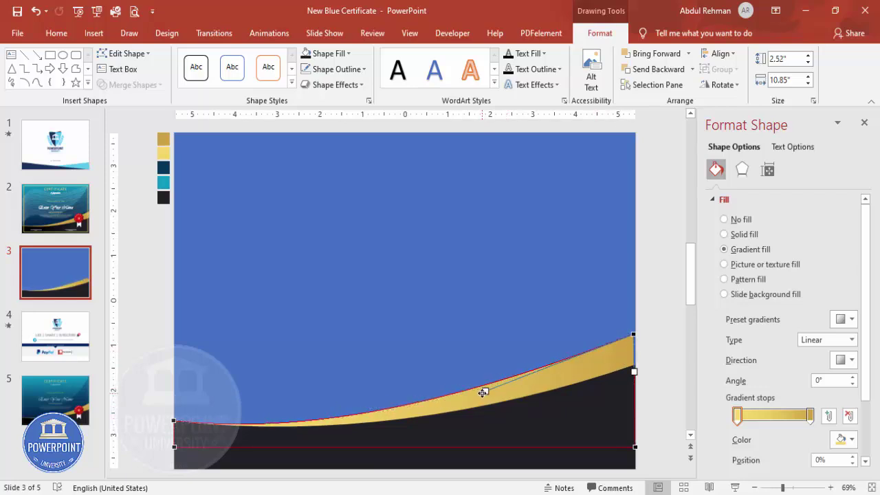
left_click_drag(633, 335, 636, 334)
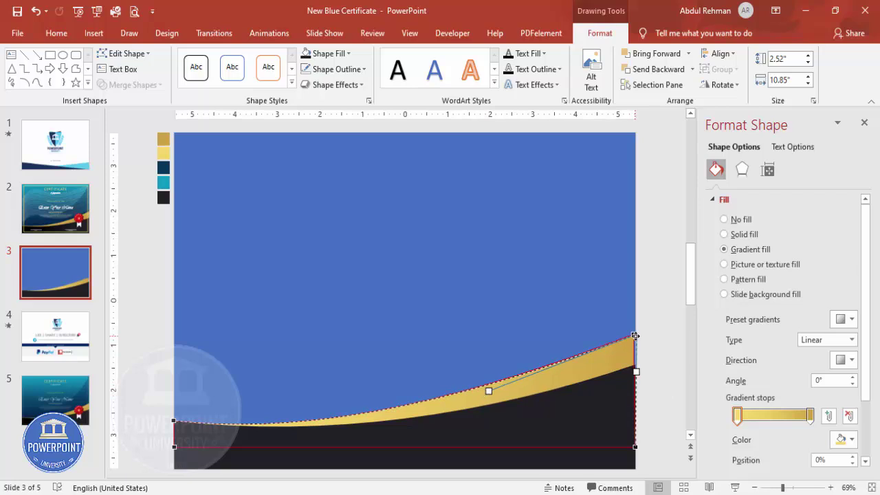
left_click(651, 354)
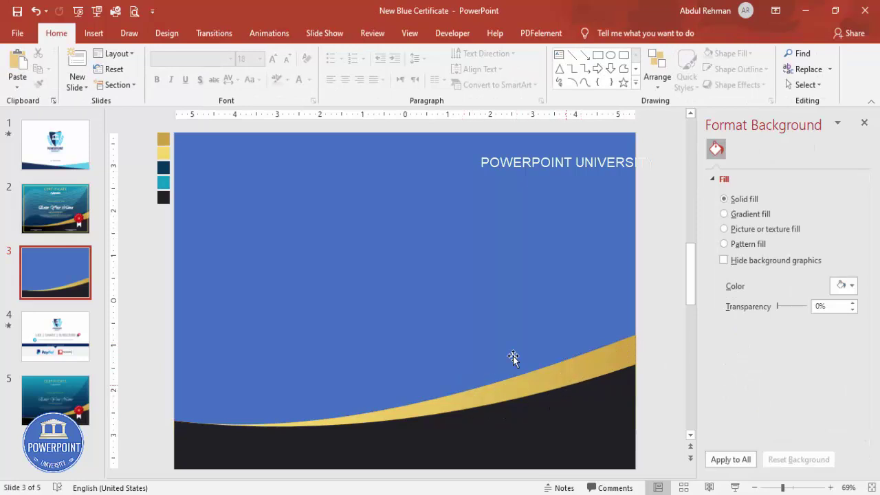
Give the background rectangle a gradient from the teal swatch to the dark navy swatch.
left_click(450, 283)
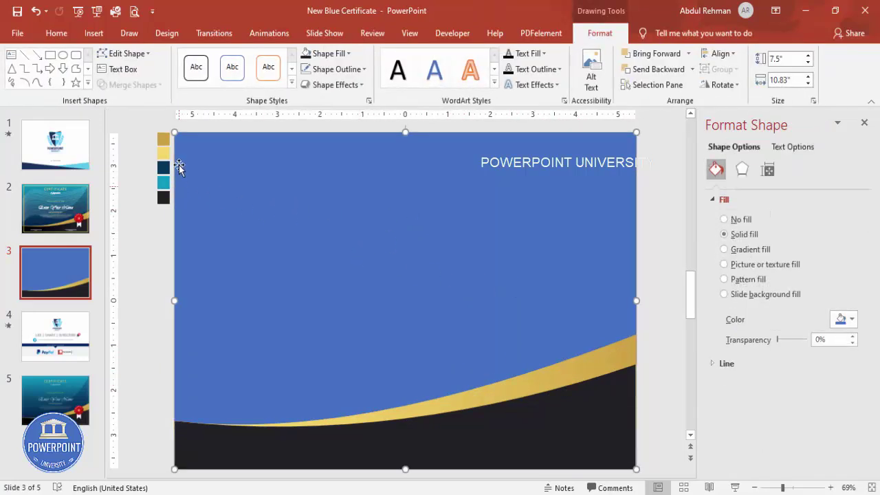
left_click(750, 249)
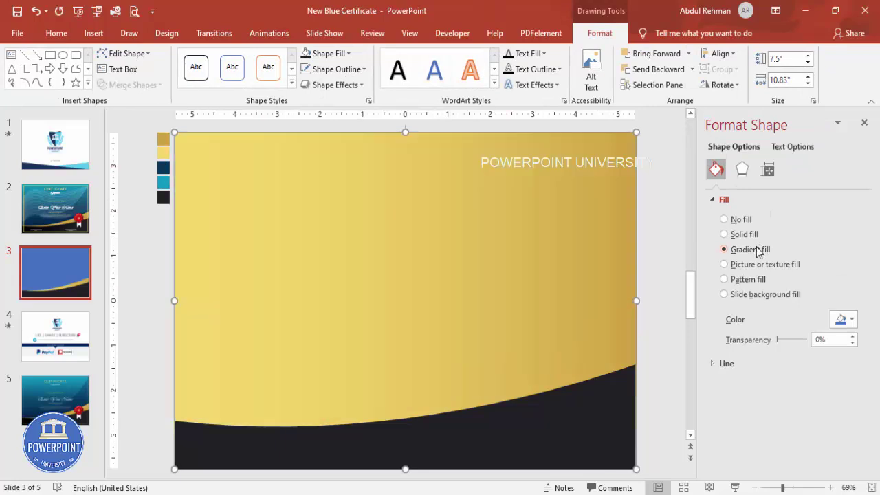
left_click(811, 415)
left_click(847, 440)
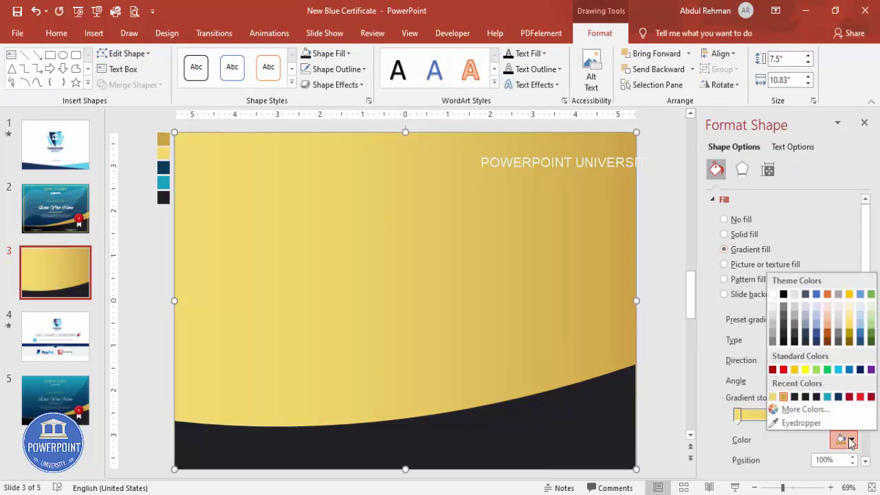
left_click(791, 419)
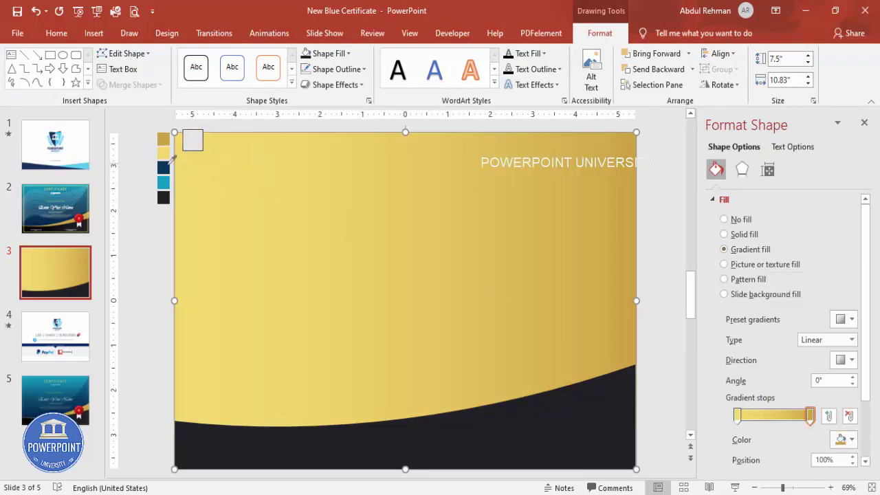
left_click(163, 167)
left_click(738, 415)
left_click(847, 439)
left_click(756, 419)
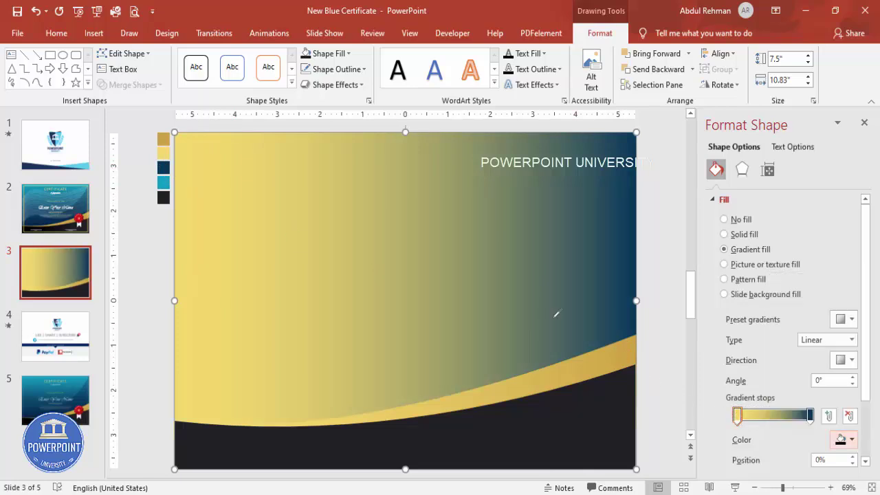
left_click(164, 182)
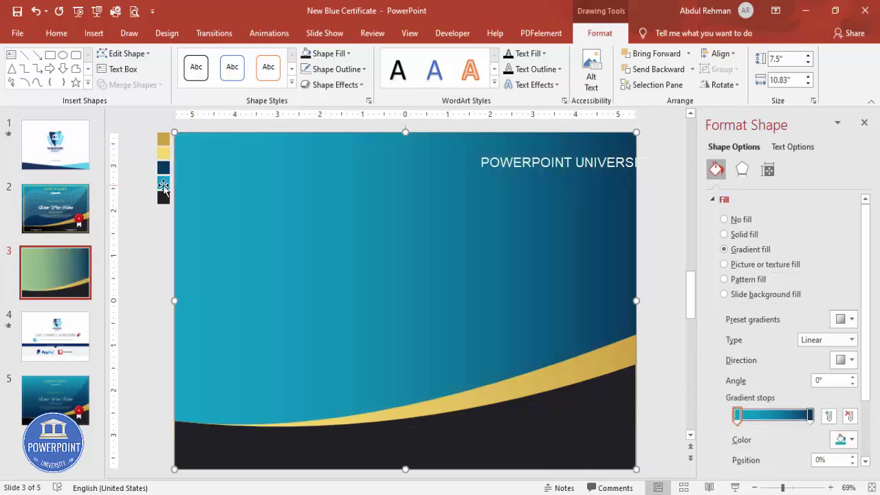
Set the gradient direction to Linear Down (90°) and move the navy stop to 92%.
left_click(847, 365)
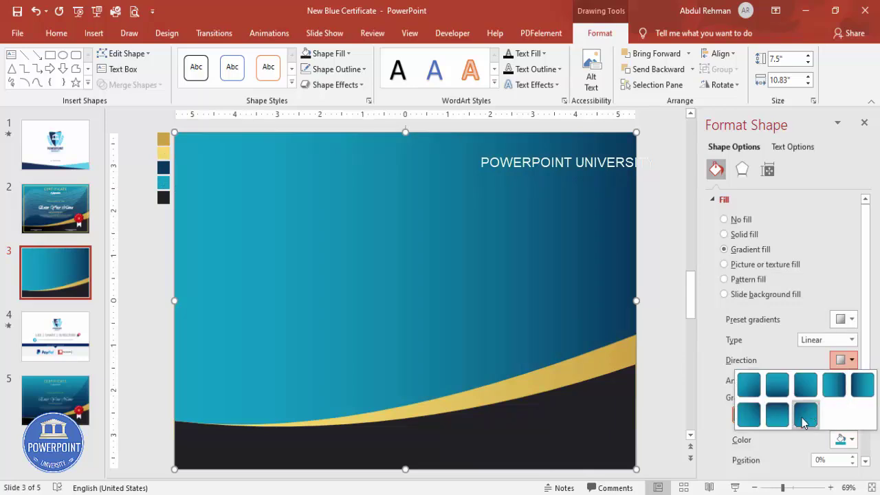
left_click(778, 387)
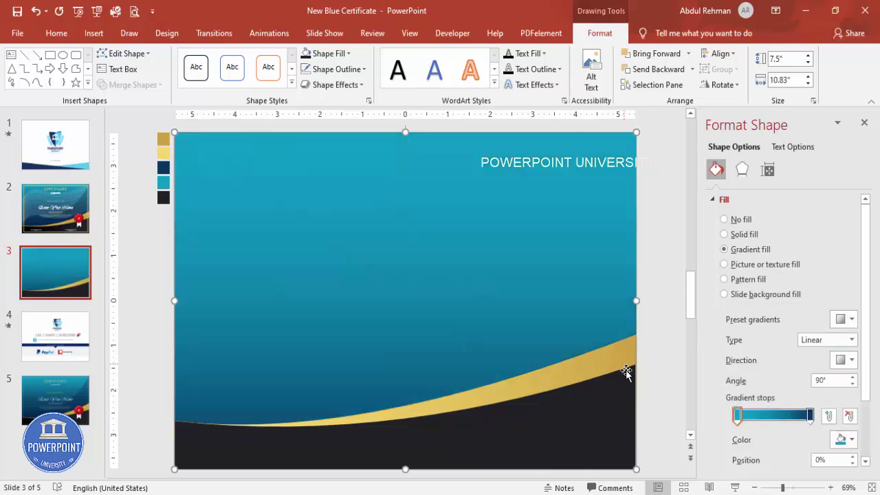
left_click(846, 361)
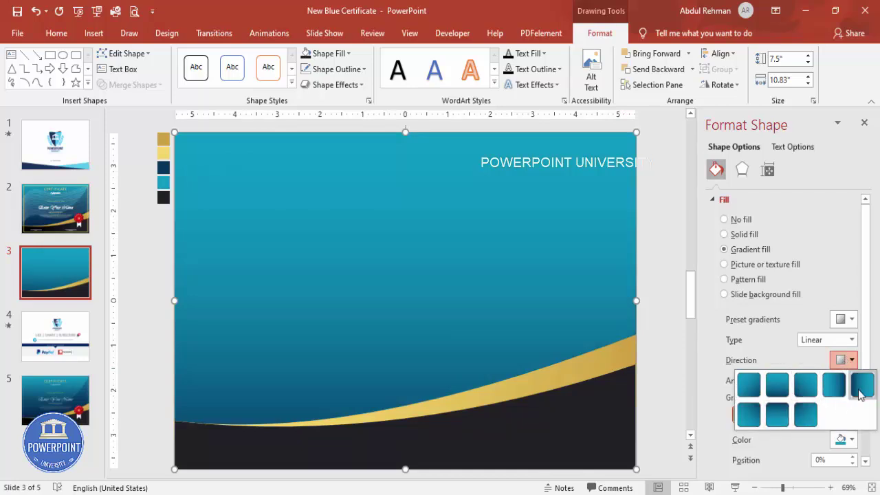
left_click(834, 387)
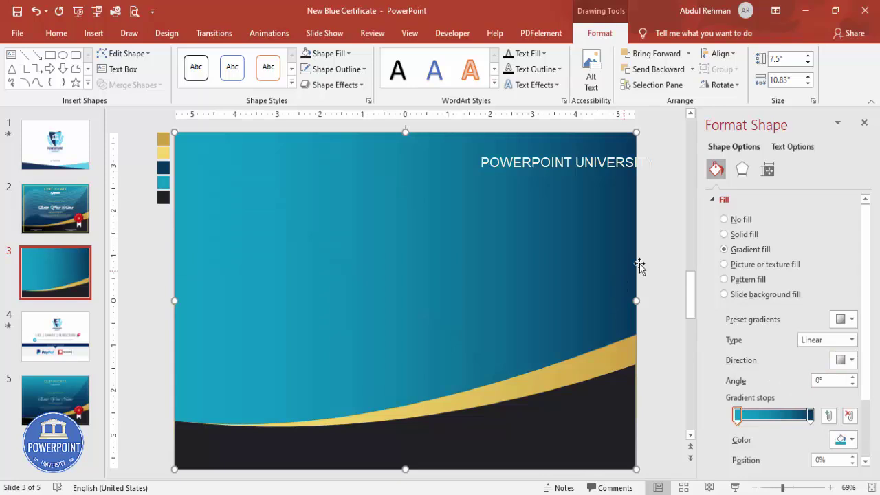
left_click(845, 360)
left_click(780, 390)
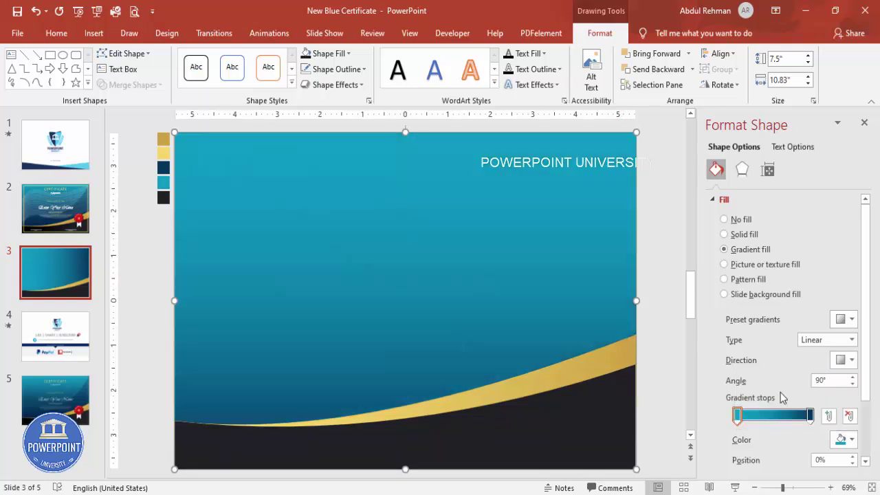
mouse_move(811, 415)
left_mouse_down()
mouse_move(798, 418)
mouse_move(812, 418)
left_mouse_up()
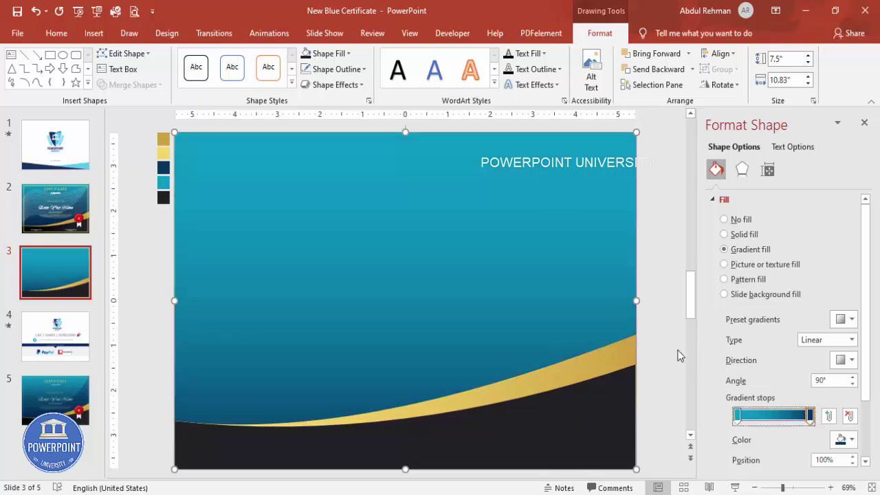
left_click(663, 325)
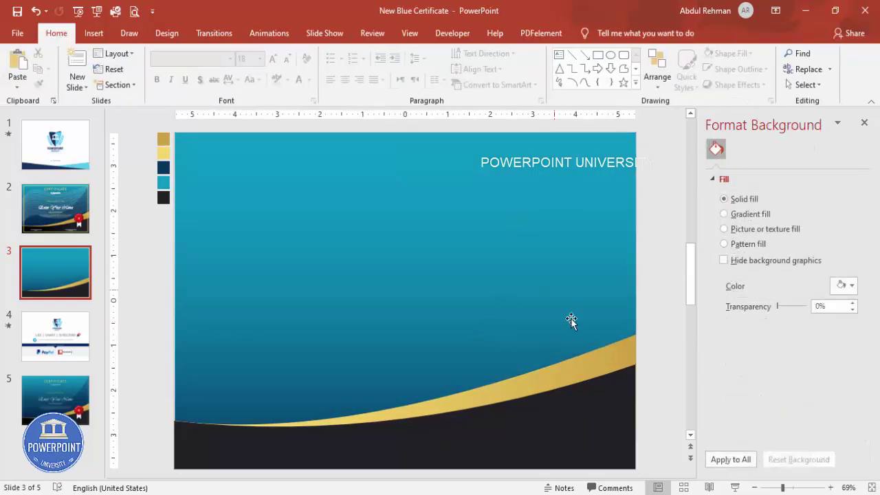
Duplicate the gold wave, fill it dark blue at 50% transparency, and stretch it 6.69 in tall.
left_click(575, 366)
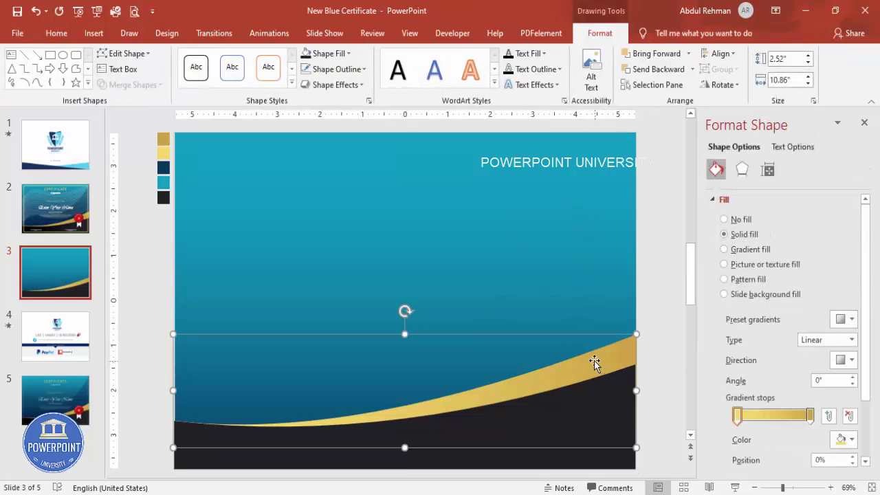
left_click_drag(596, 366, 600, 309)
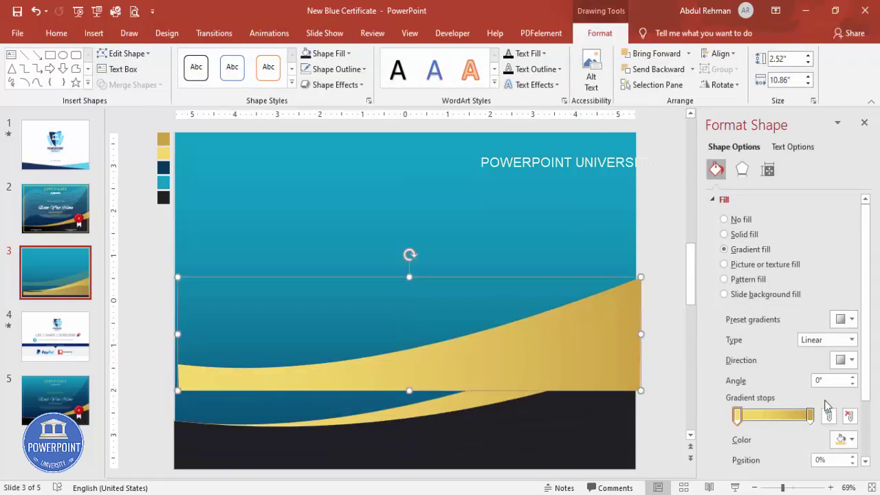
left_click(744, 235)
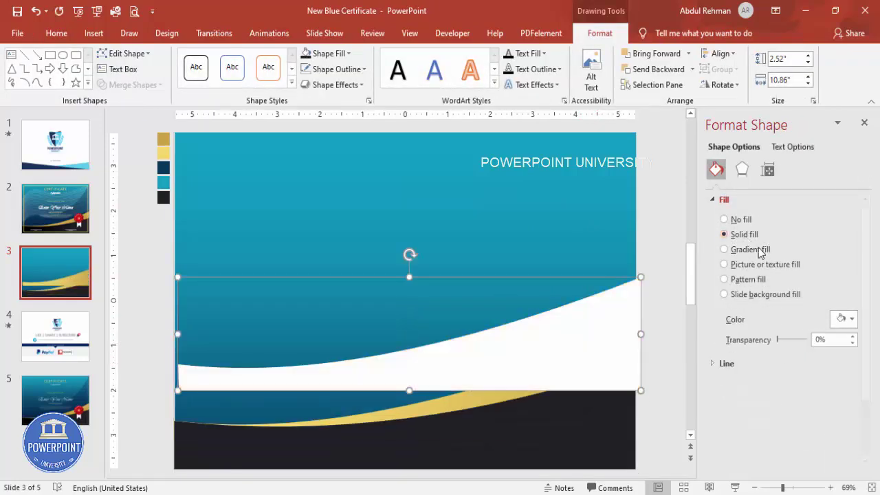
left_click(853, 319)
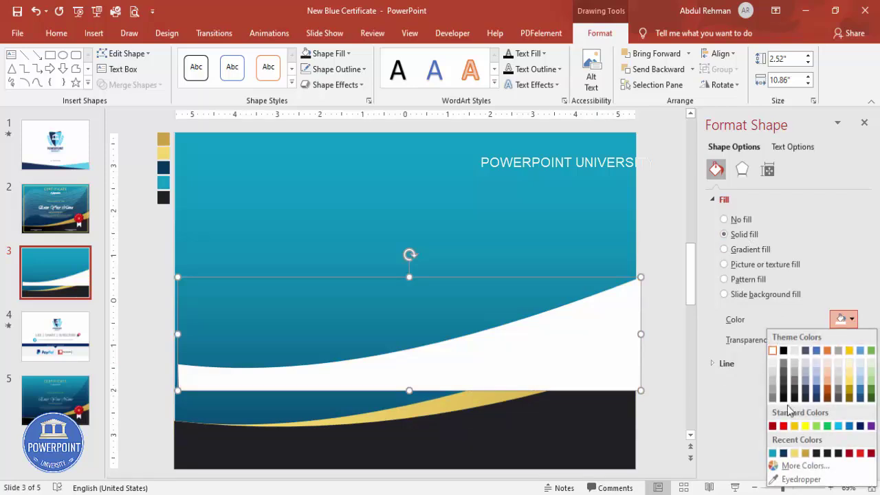
left_click(783, 454)
left_click_drag(778, 340, 794, 340)
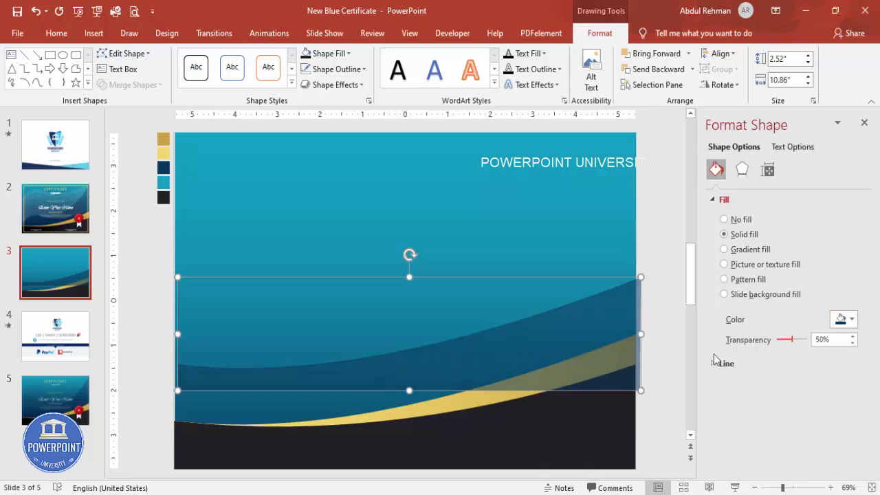
left_click_drag(582, 364, 581, 406)
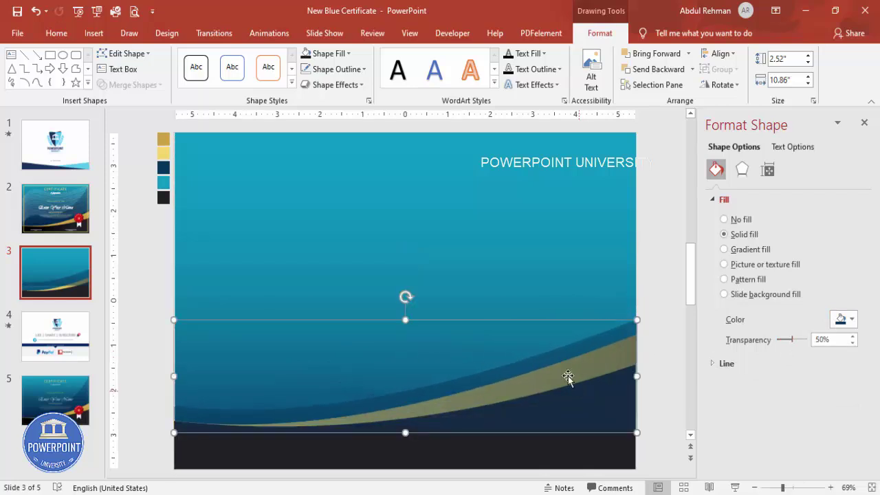
left_click_drag(406, 320, 403, 131)
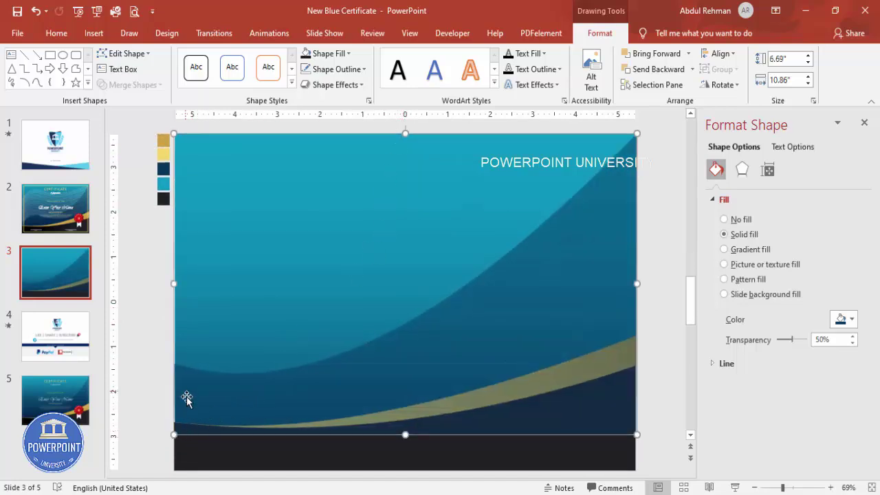
Pull the translucent wave's left-end point lower with Edit Points.
left_click(170, 285)
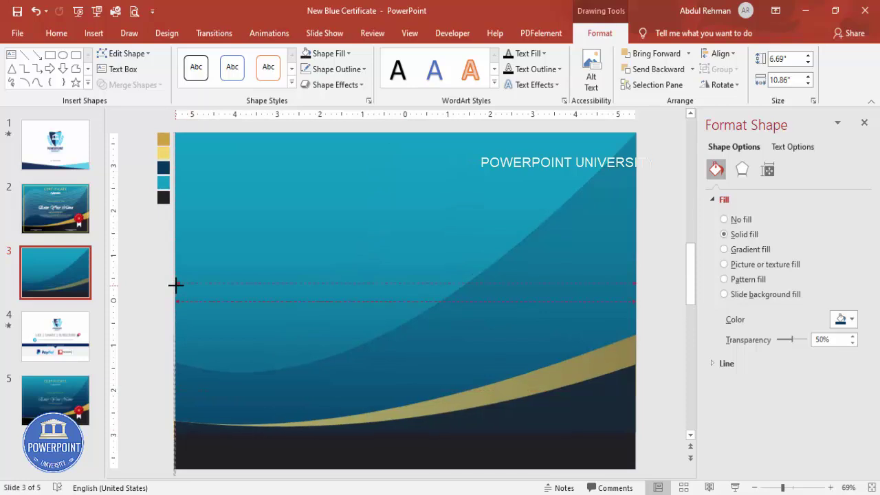
left_click_drag(174, 284, 176, 284)
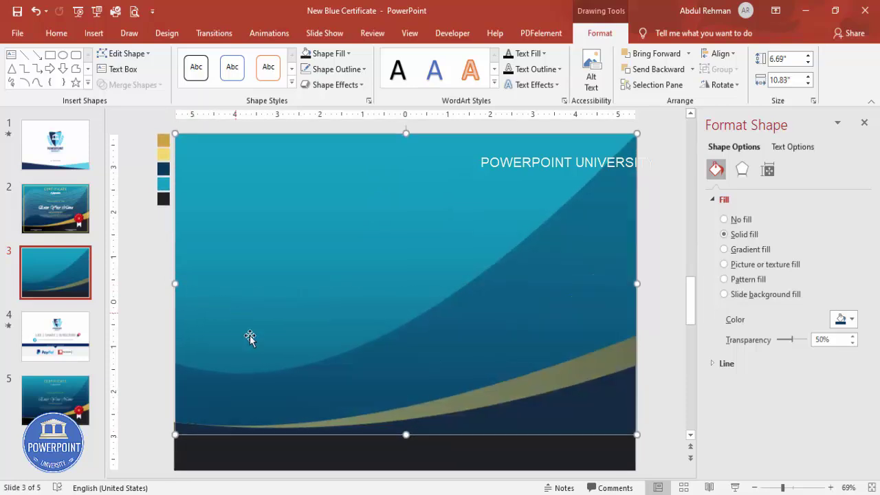
right_click(297, 392)
left_click(336, 205)
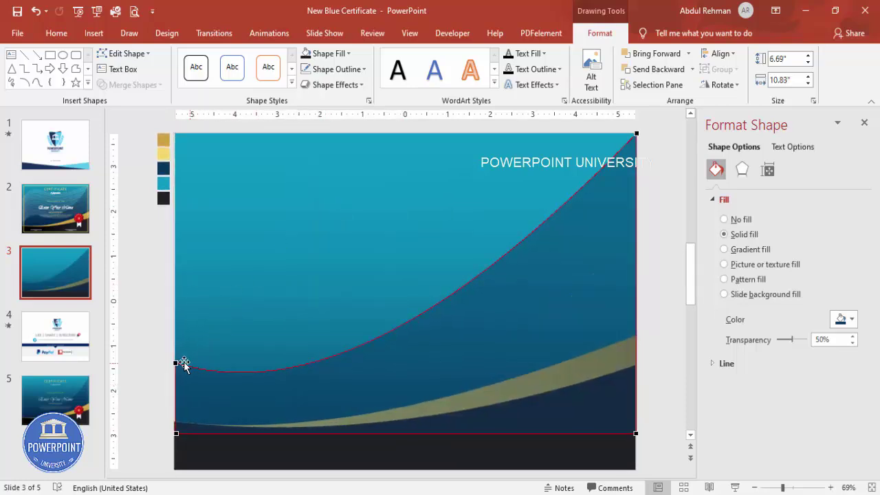
left_click_drag(176, 363, 175, 413)
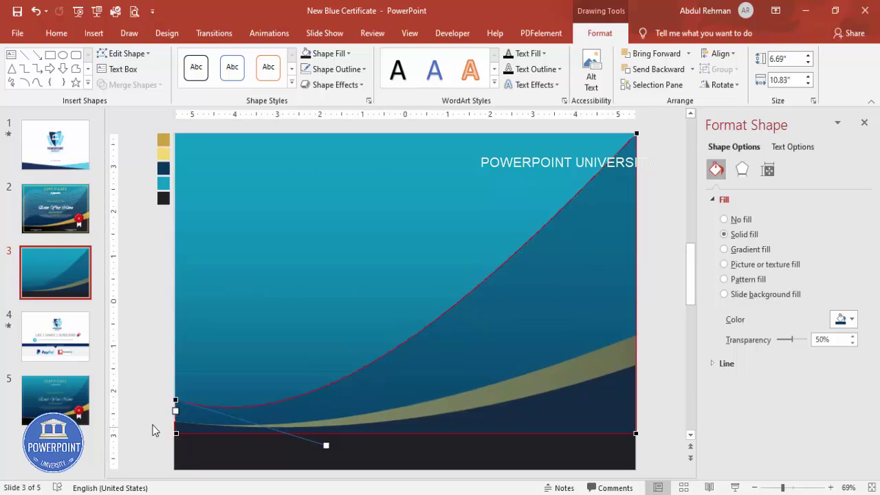
left_click(154, 427)
Send the translucent overlay back behind the gold band and raise its transparency to 86%.
left_click(551, 325)
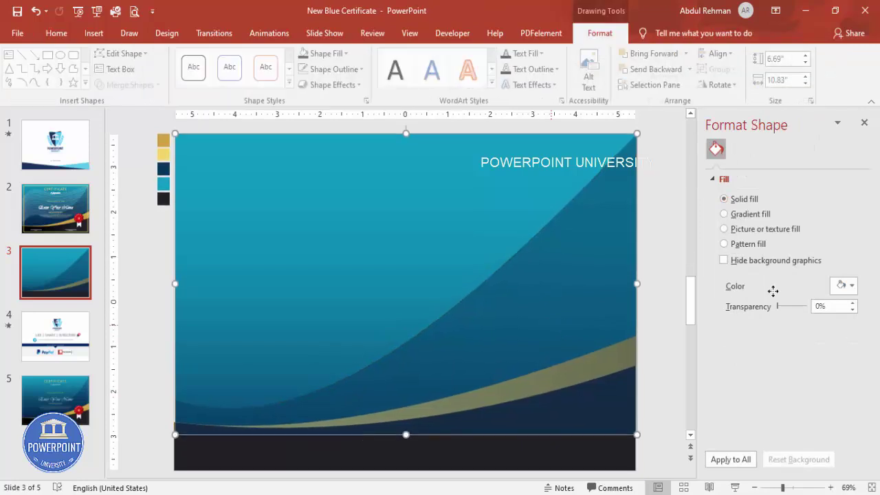
left_click(680, 71)
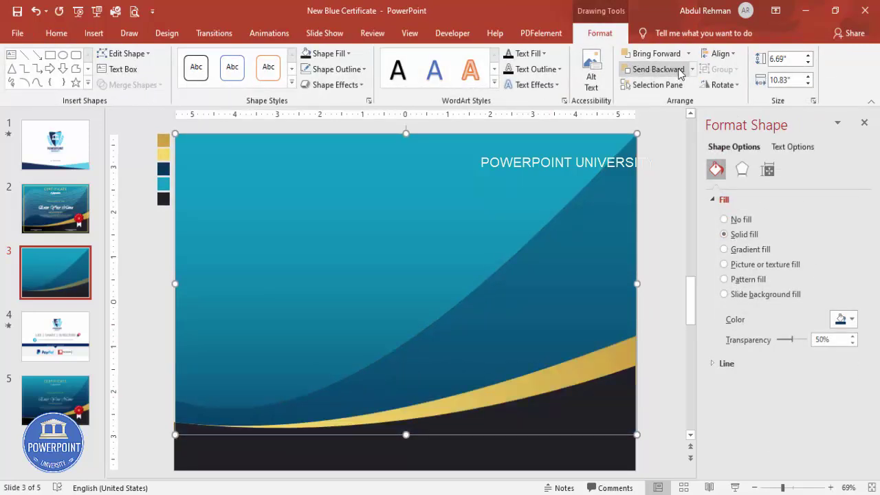
left_click(679, 71)
left_click(679, 73)
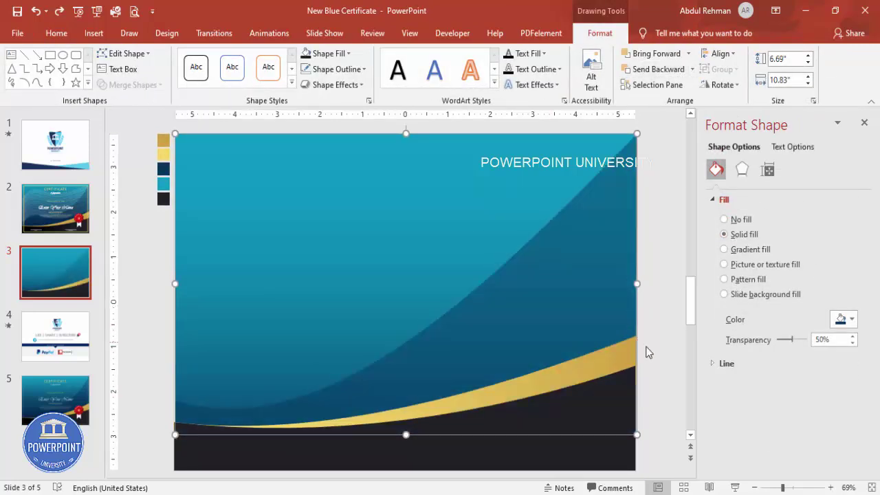
left_click(657, 342)
left_click(558, 307)
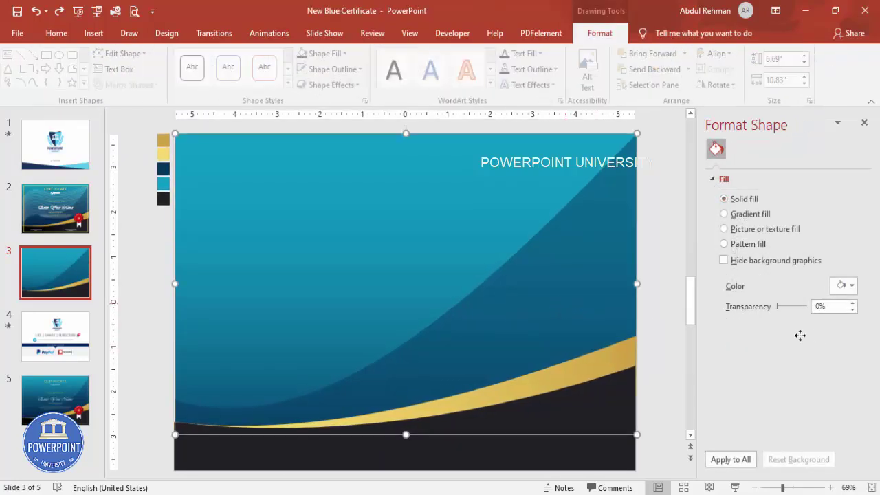
left_click_drag(793, 339, 802, 340)
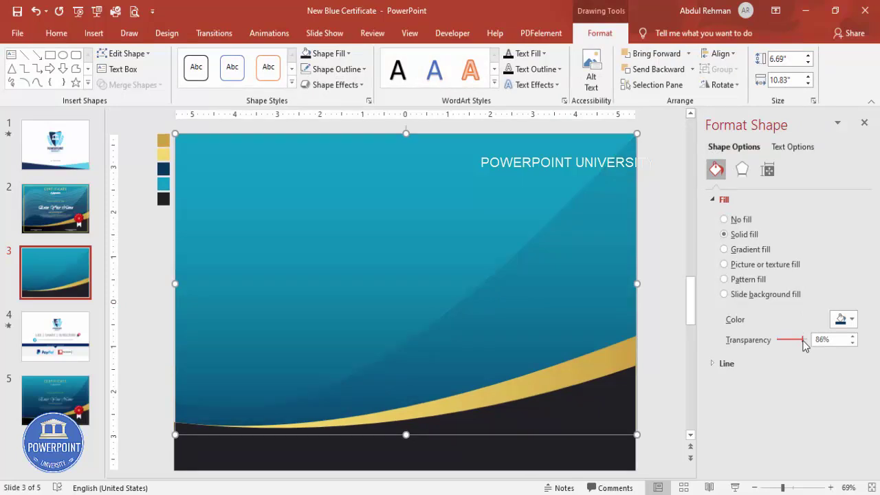
left_click(669, 275)
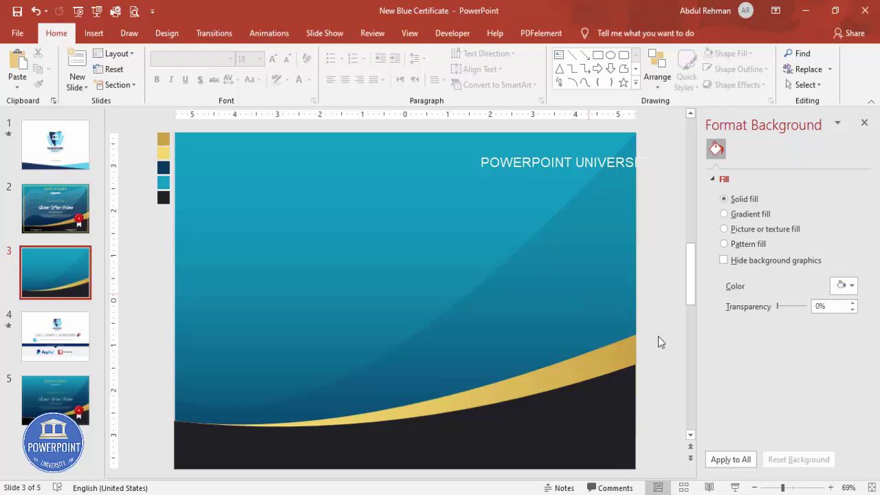
Zoom out and draw a Curve line across the top of slide 3, starting left of the slide.
left_click(755, 488)
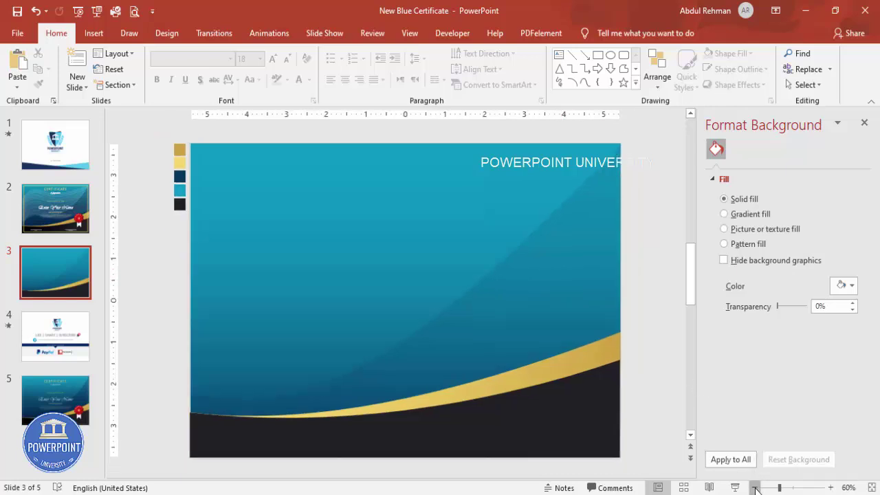
left_click(755, 487)
left_click(755, 487)
left_click_drag(203, 185, 283, 270)
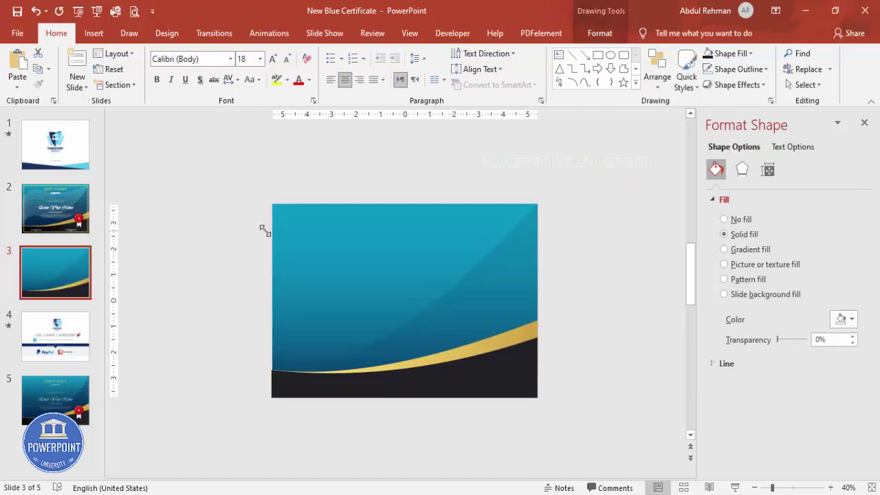
key("Escape")
left_click(95, 35)
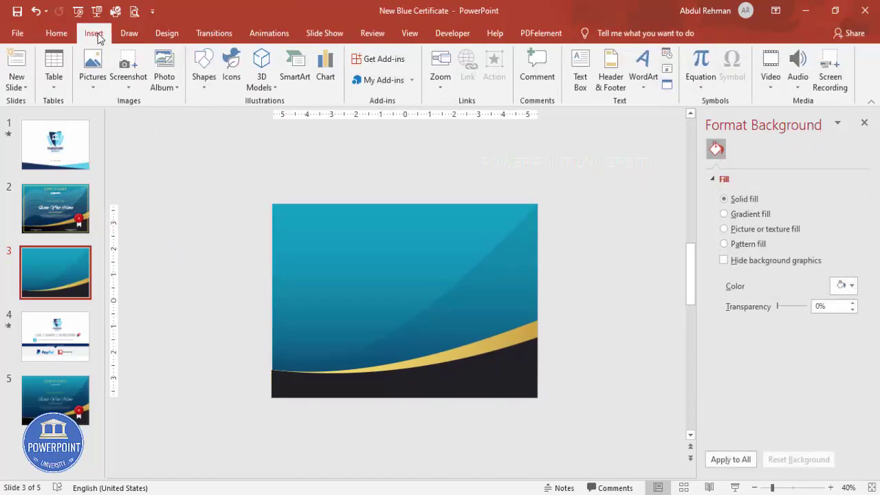
left_click(209, 88)
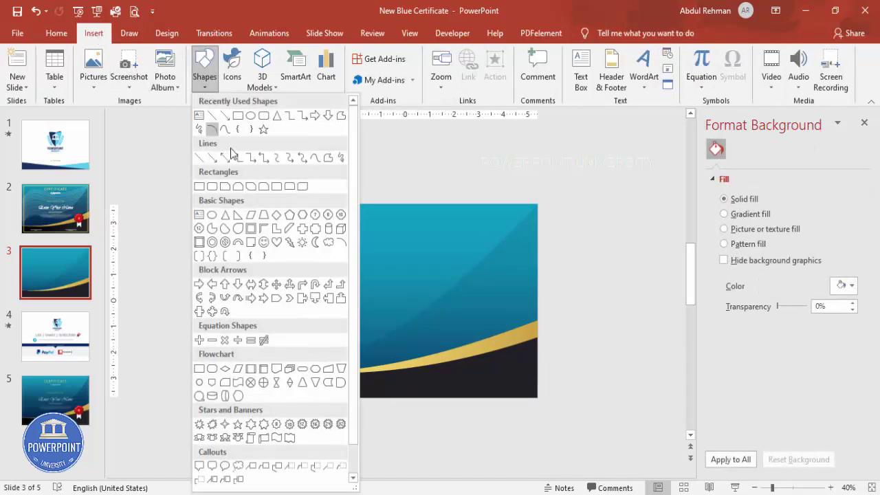
left_click(316, 158)
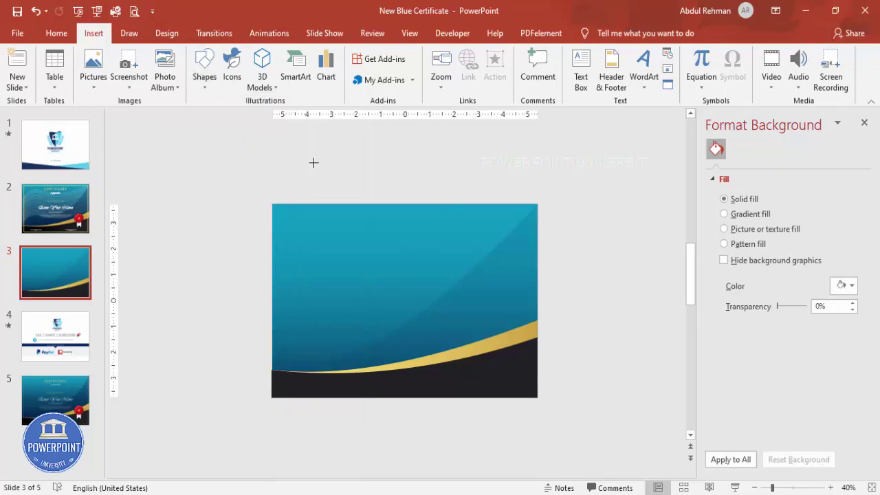
left_click(224, 249)
left_click(292, 217)
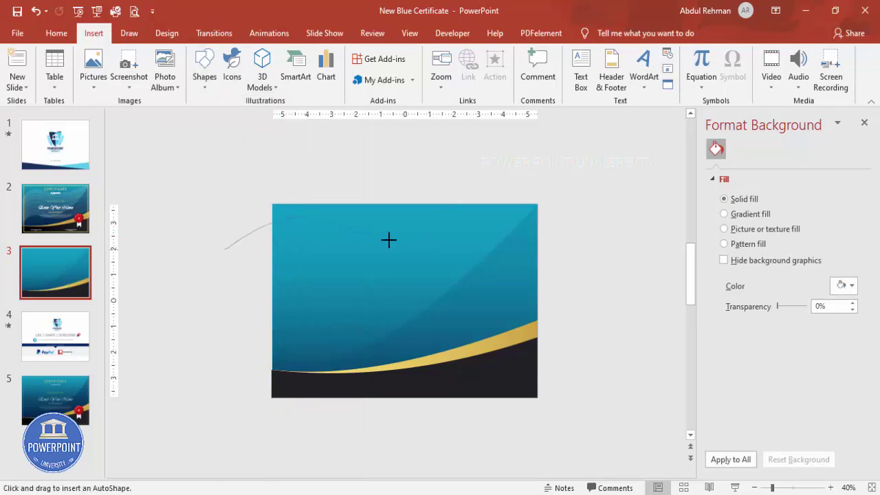
left_click(532, 215)
End the curve past the slide's right edge and make its outline white.
double_click(620, 233)
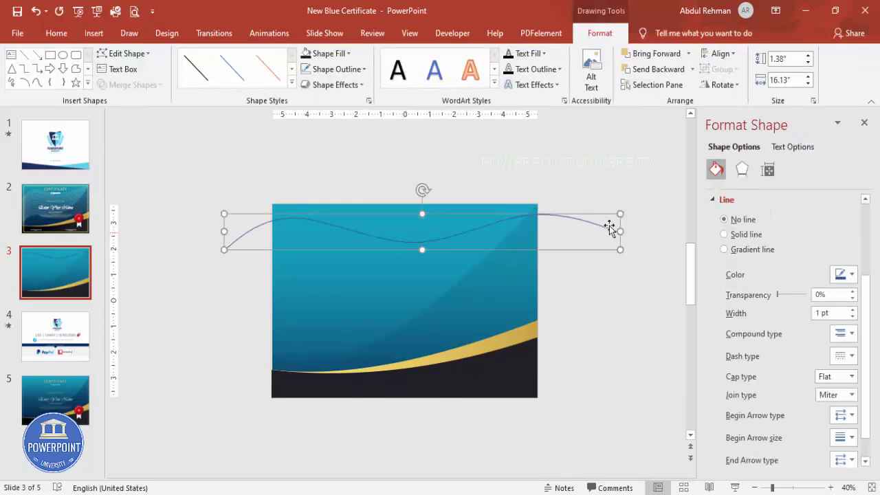
left_click(344, 70)
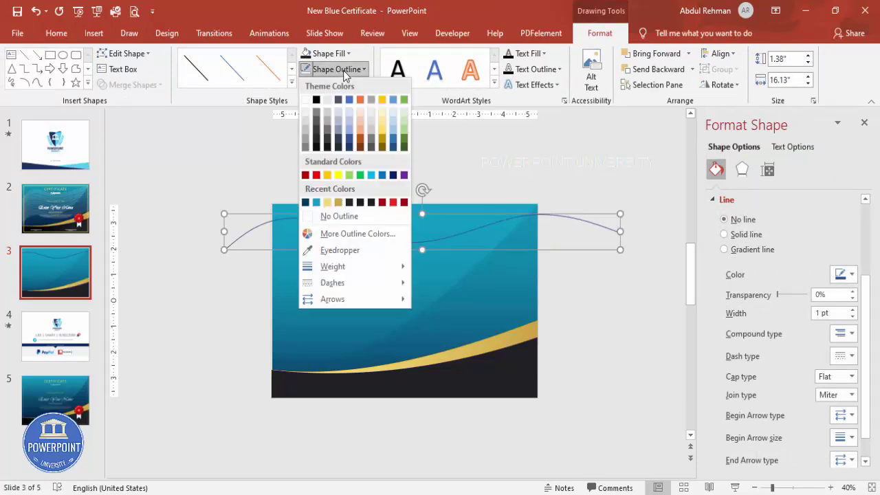
left_click(311, 100)
Duplicate the white curve just below and repeat to stack evenly spaced copies down the slide.
mouse_move(264, 228)
left_mouse_down()
mouse_move(269, 244)
mouse_move(261, 234)
left_mouse_up()
key("Up")
key("Down")
key("Down")
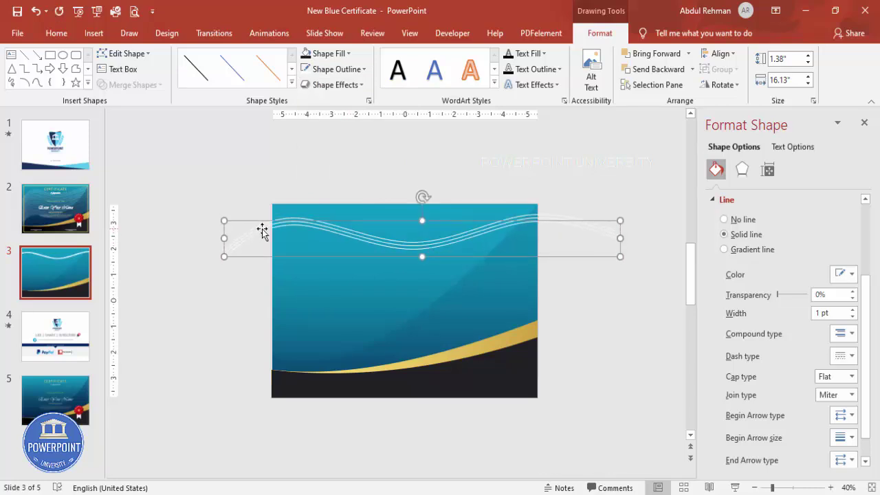
key("Down")
key("Down")
key("Down")
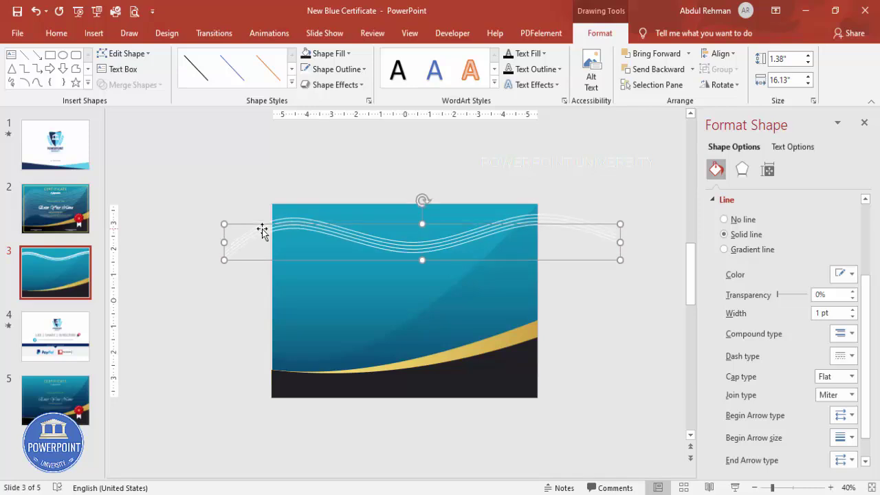
key("Down")
key("Down")
key("Down")
key("Down")
key("Down")
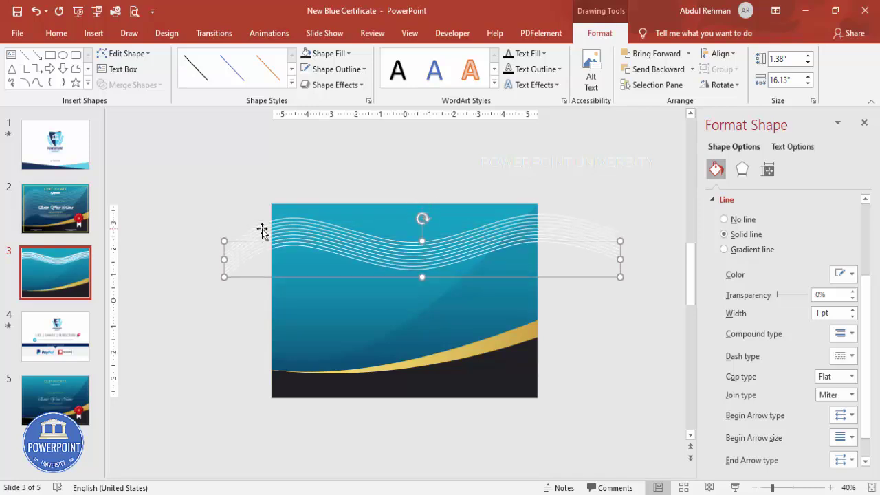
key("Down")
key("Down")
key("Down")
key("Down")
key("Down")
key("Down")
key("Down")
key("Down")
key("Down")
key("Down")
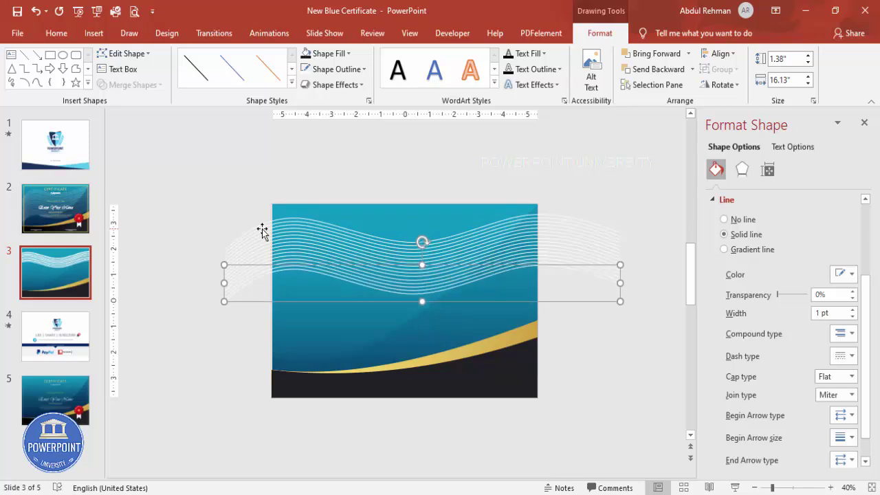
key("Down")
key("Down")
key("Down")
key("Down")
key("Down")
key("Down")
key("Down")
key("Down")
key("Down")
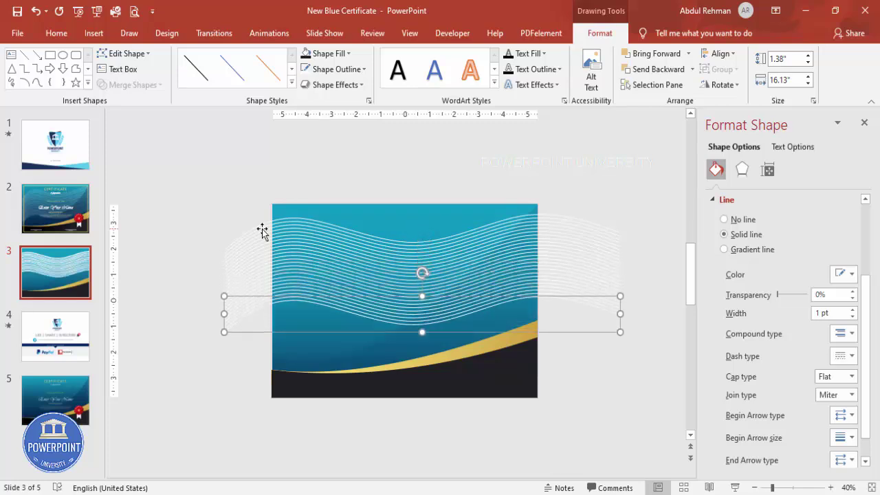
key("Down")
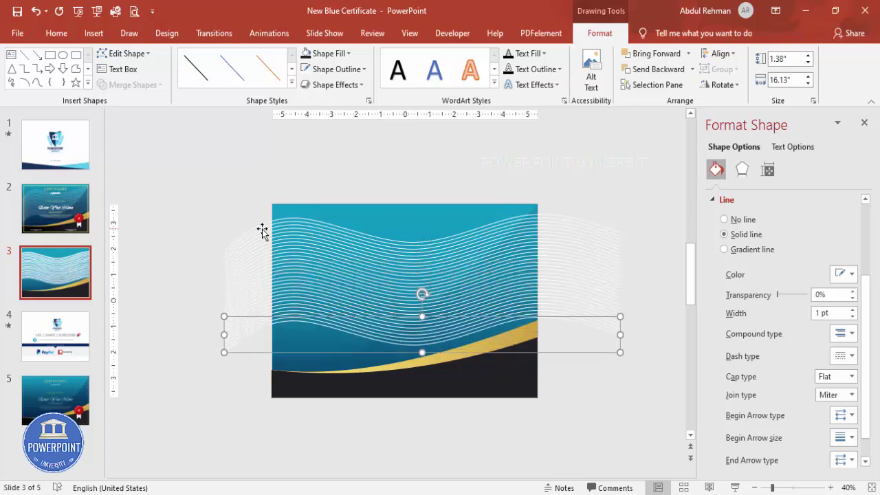